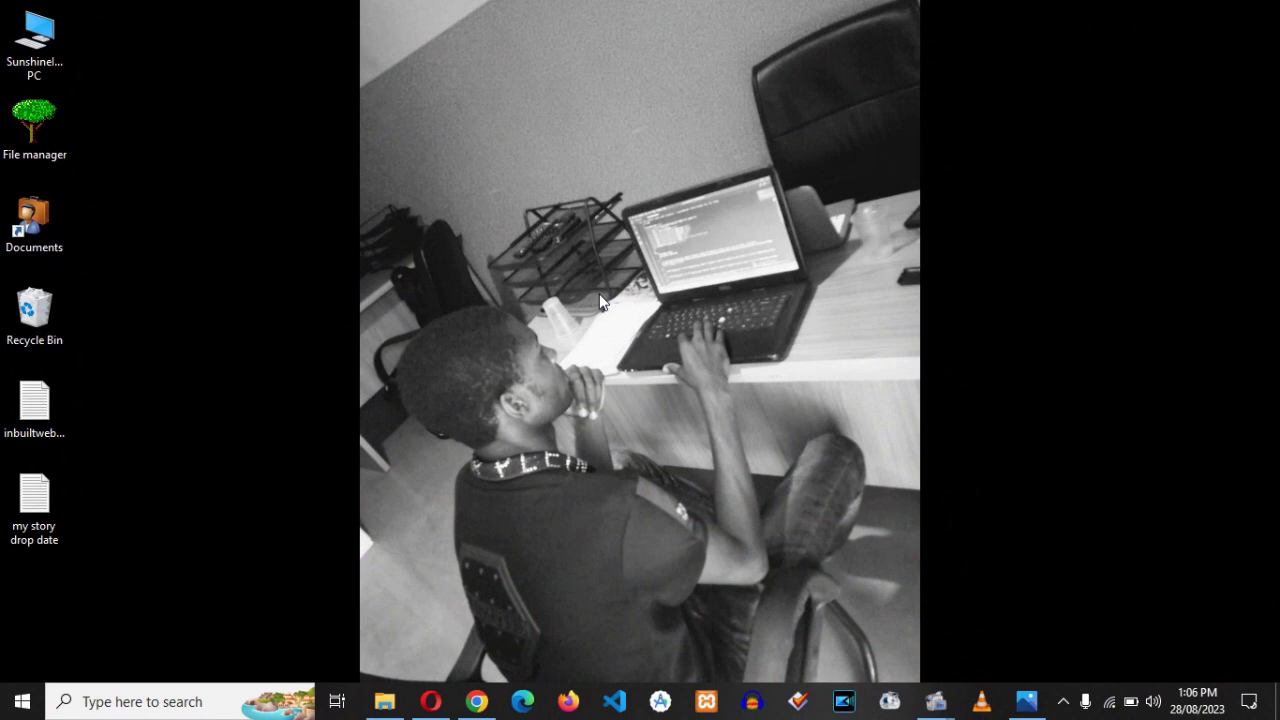
# - Open the Opera snapshot of the hosting welcome e-mail in Windows Photos
pyautogui.click(1027, 701)
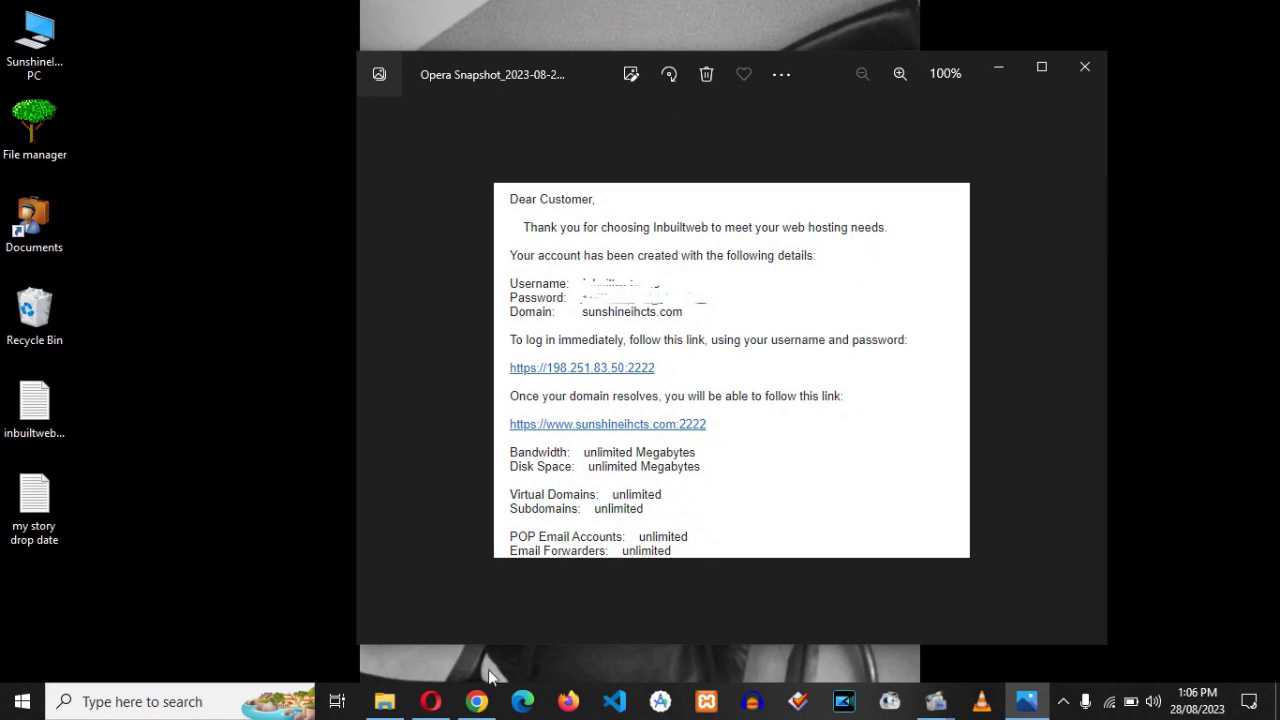
# - Load sunshineihcts.com in Chrome and scroll through its placeholder page, then bring back the e-mail
pyautogui.click(477, 701)
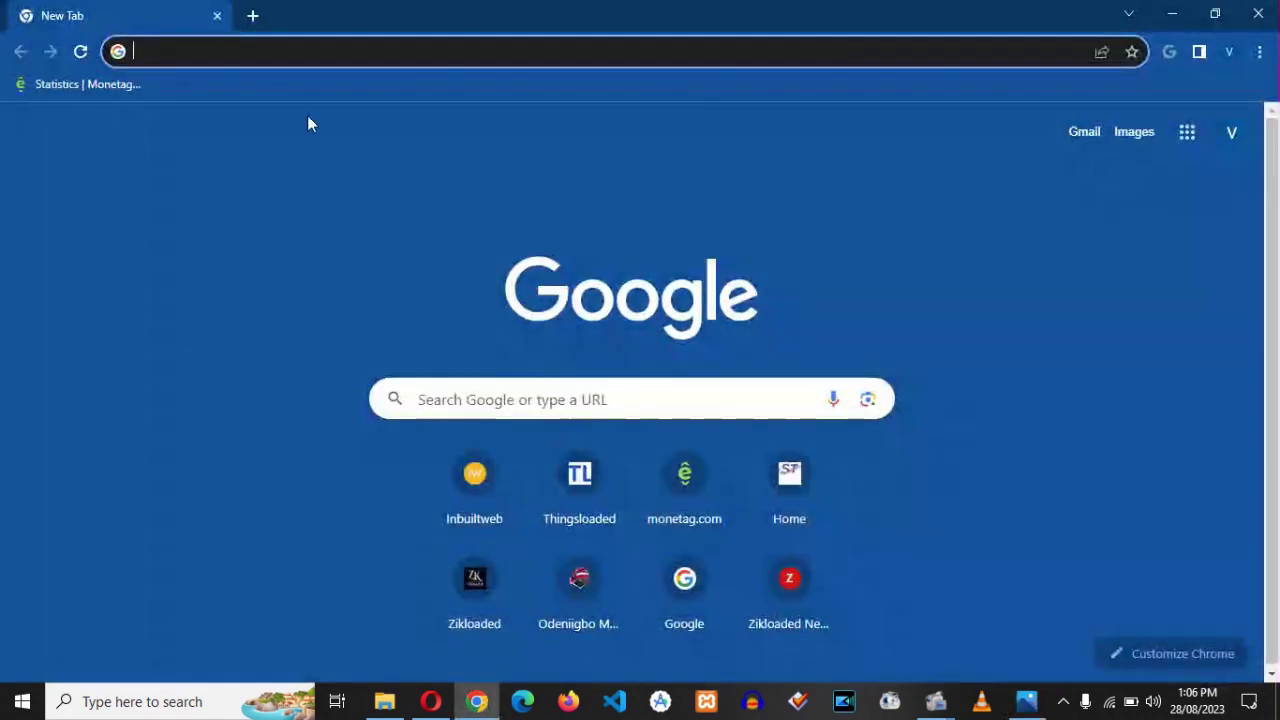
pyautogui.click(226, 53)
pyautogui.write('sunshineihcts.com:2222')
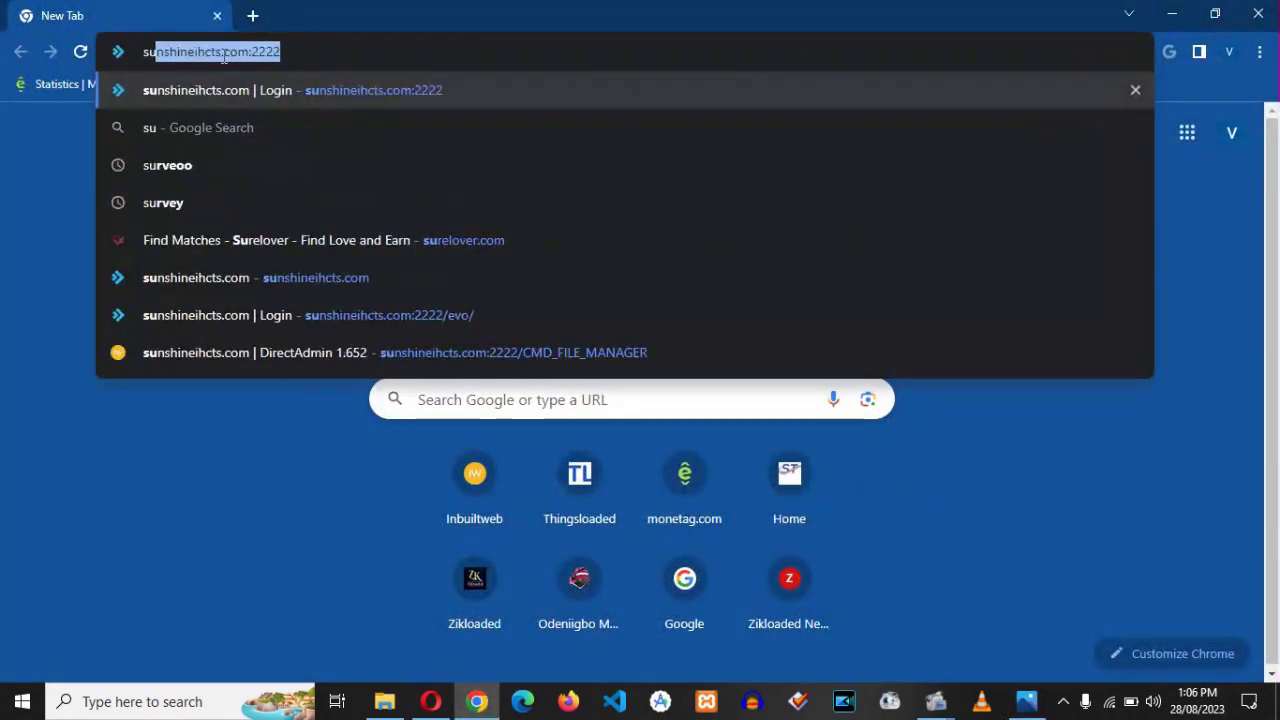
pyautogui.press('BackSpace')
pyautogui.press('BackSpace')
pyautogui.press('BackSpace')
pyautogui.press('BackSpace')
pyautogui.press('BackSpace')
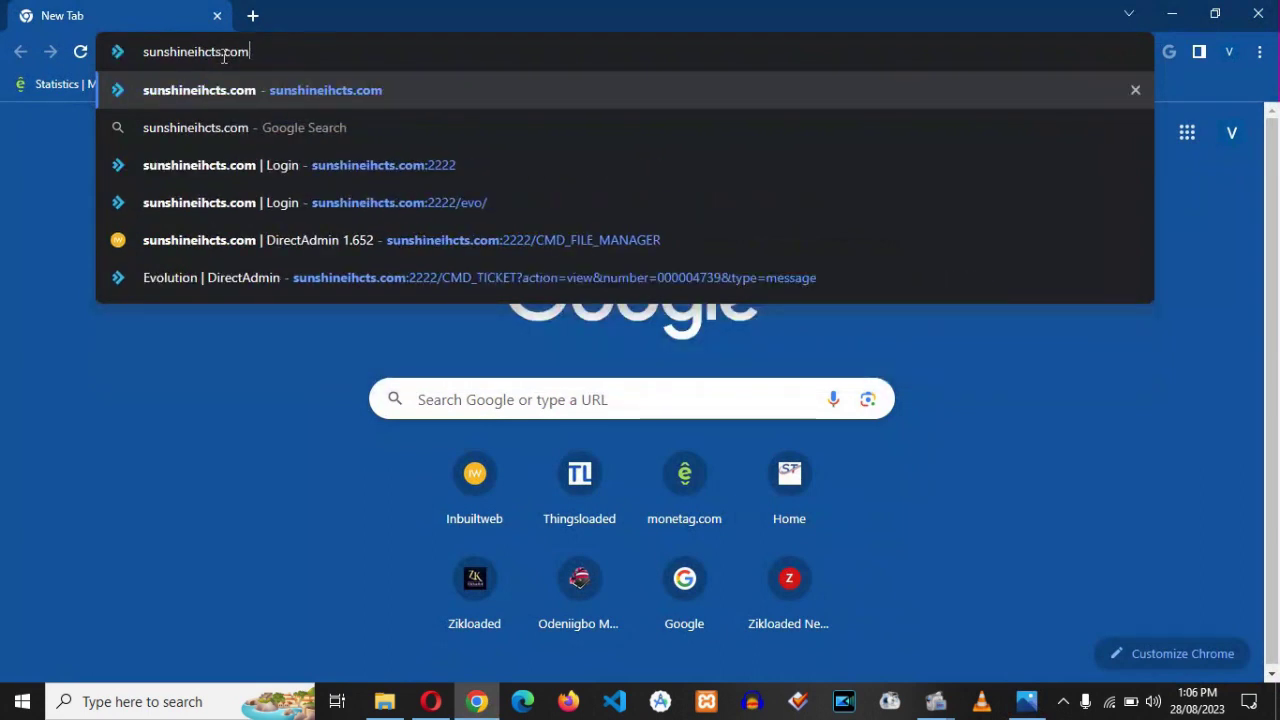
pyautogui.press('Return')
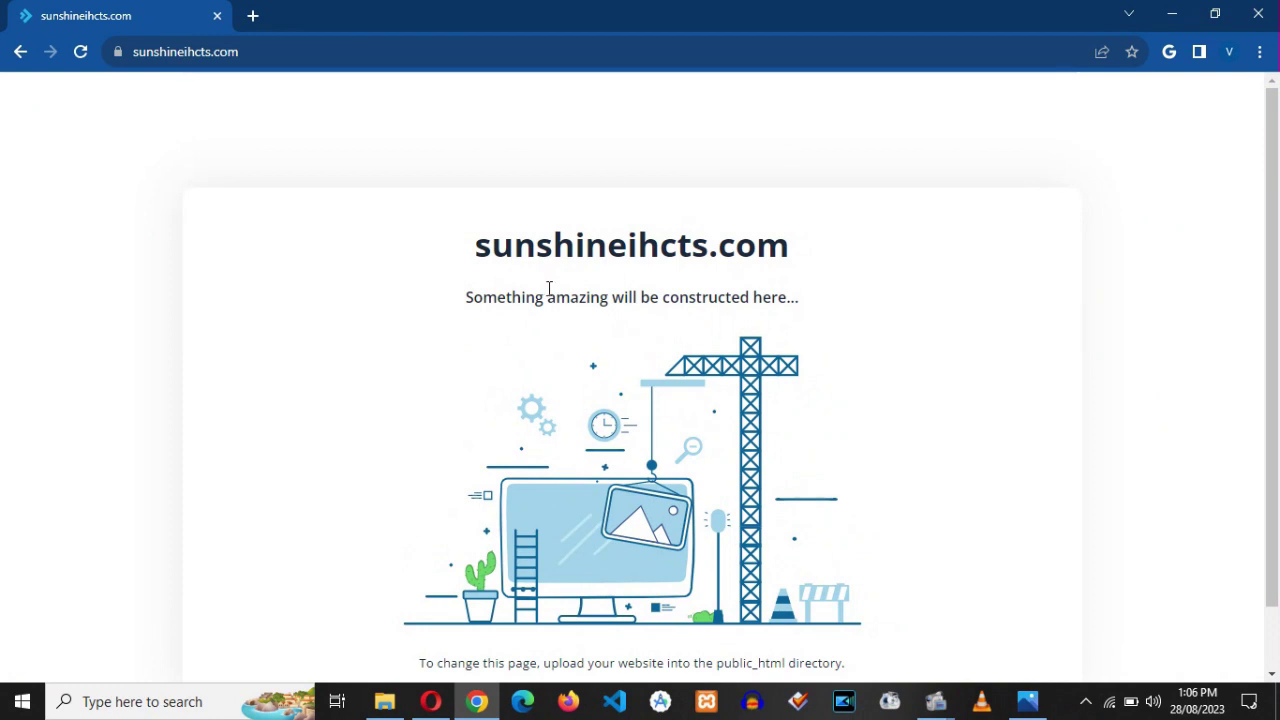
pyautogui.scroll(-1, 549, 289)
pyautogui.scroll(1, 549, 289)
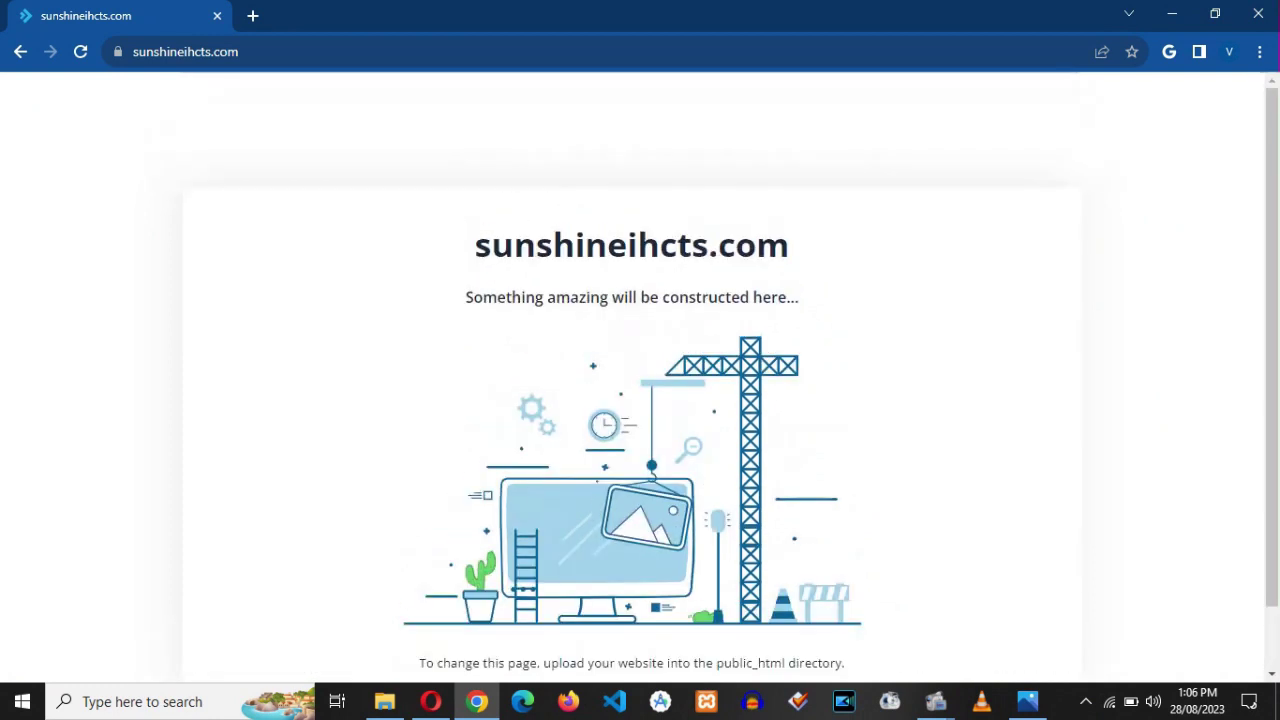
pyautogui.scroll(-1, 549, 289)
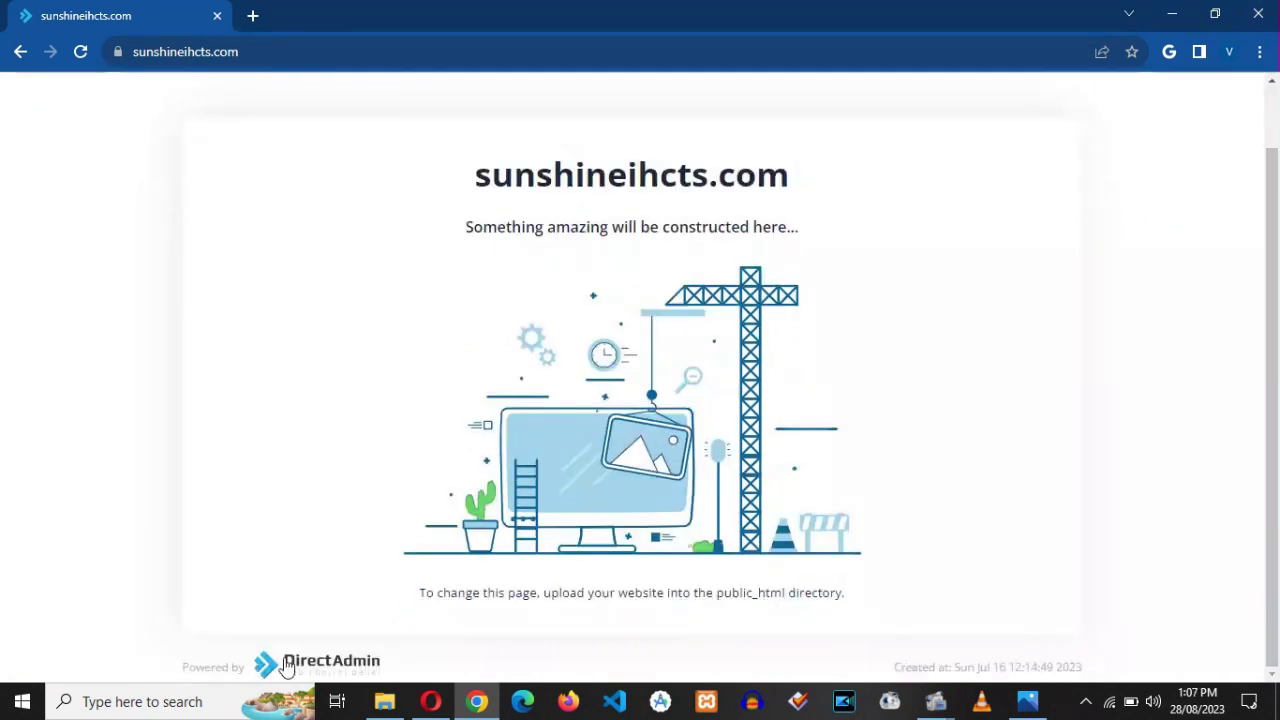
pyautogui.scroll(1, 726, 138)
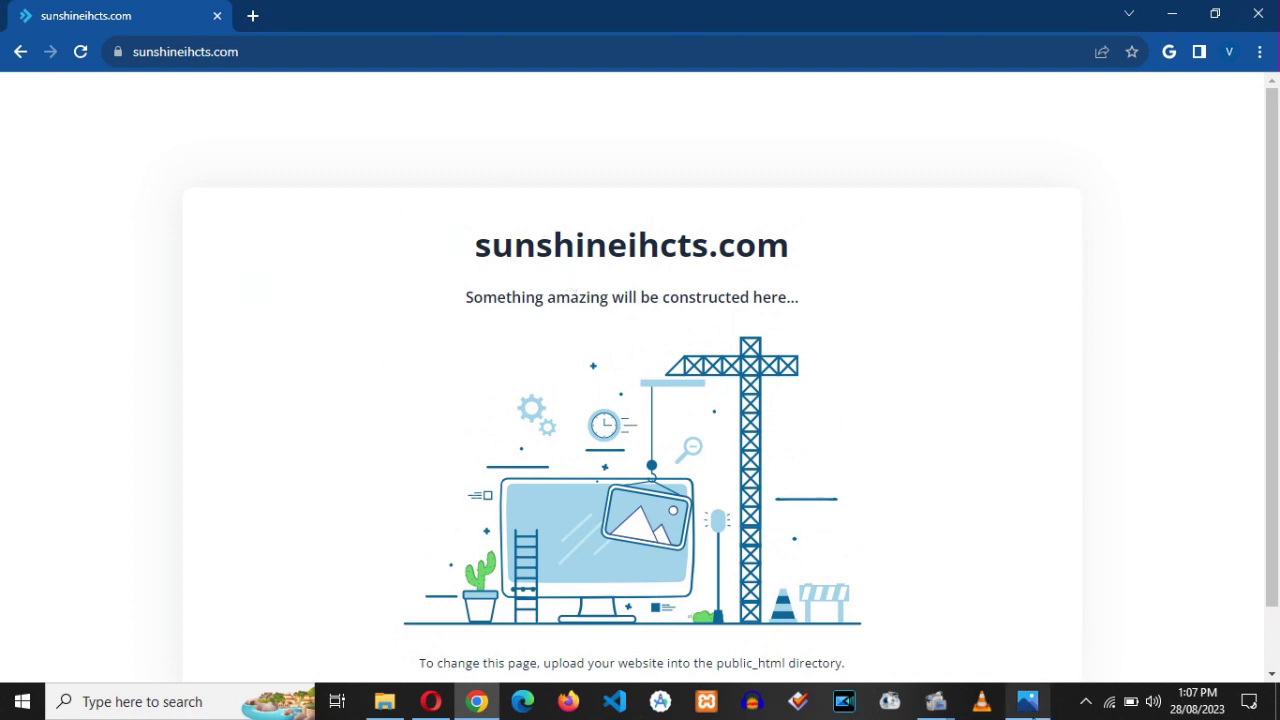
pyautogui.click(1027, 701)
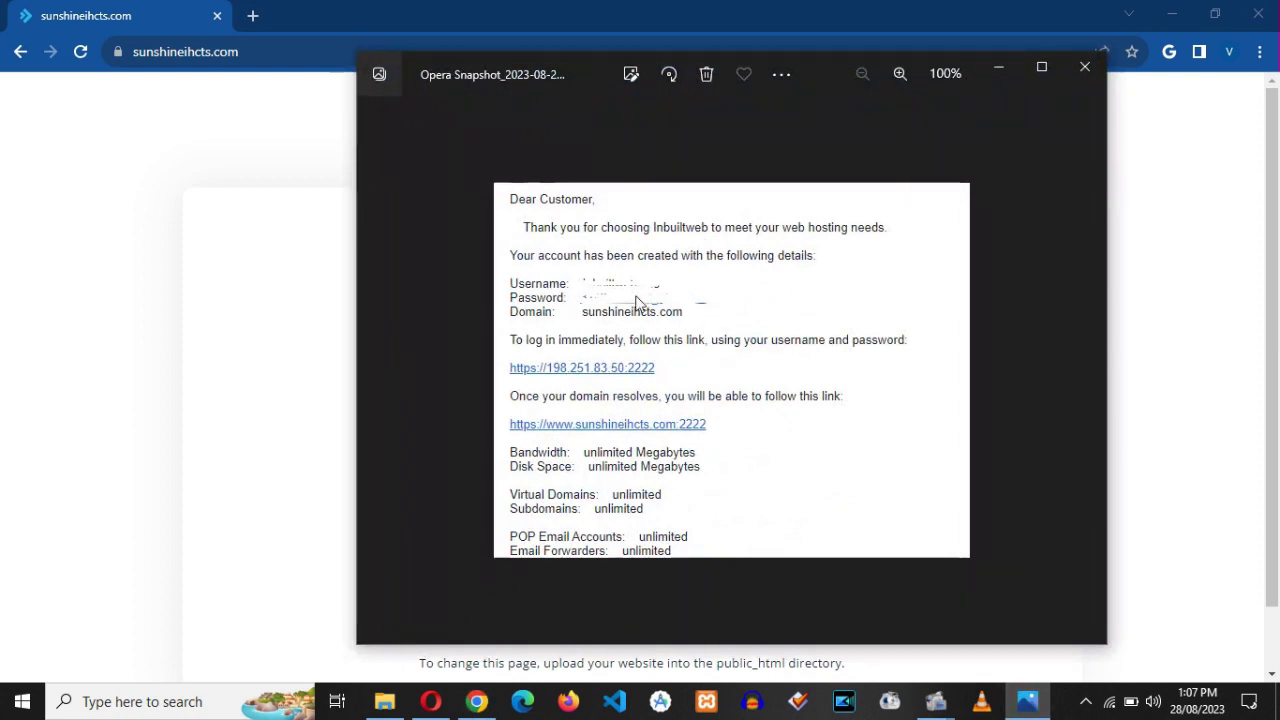
# - In a new Chrome tab, load sunshineihcts.com:2222, checking the e-mail for the port
pyautogui.click(1008, 76)
pyautogui.click(253, 16)
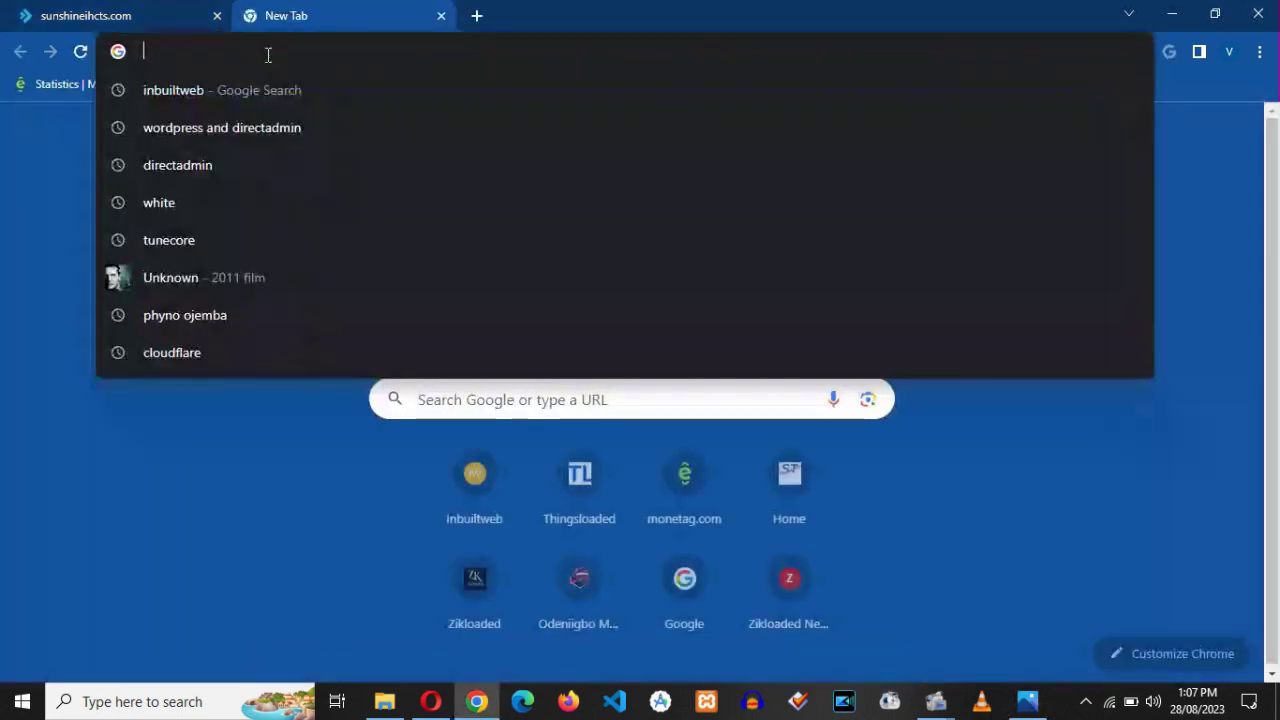
pyautogui.write('sun')
pyautogui.press('End')
pyautogui.press('BackSpace')
pyautogui.press('BackSpace')
pyautogui.press('BackSpace')
pyautogui.press('BackSpace')
pyautogui.press('BackSpace')
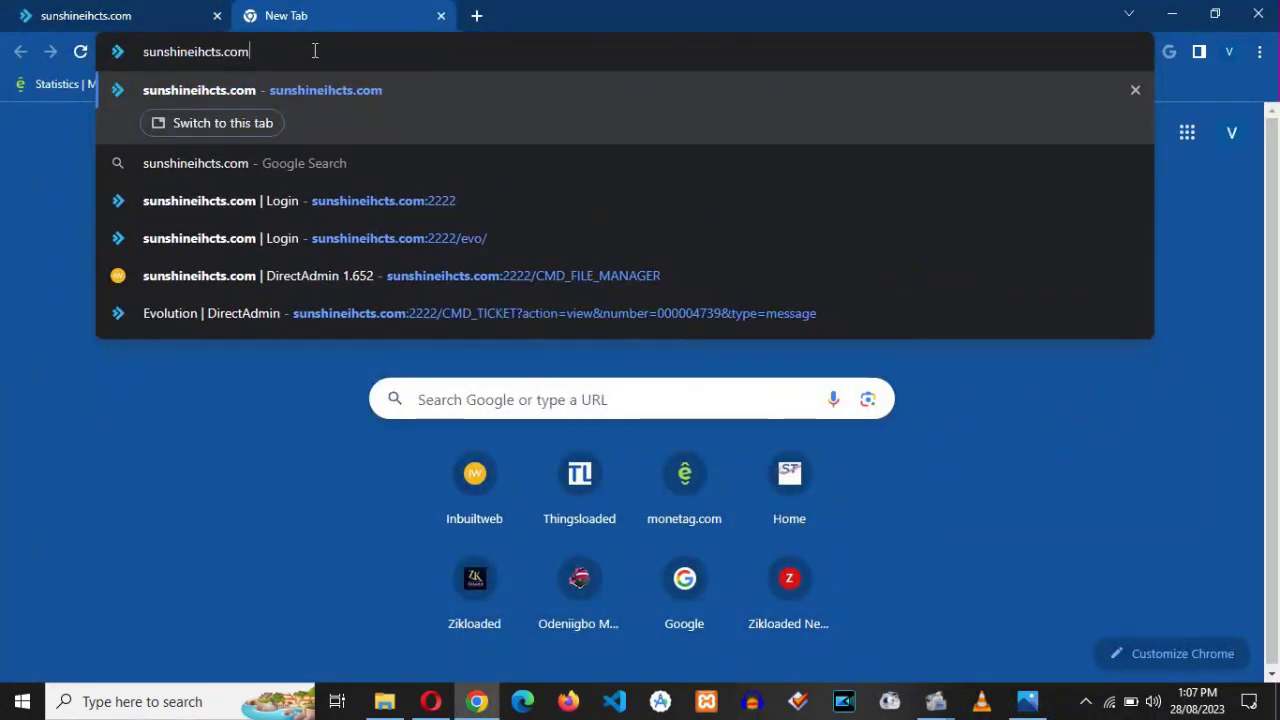
pyautogui.write(':')
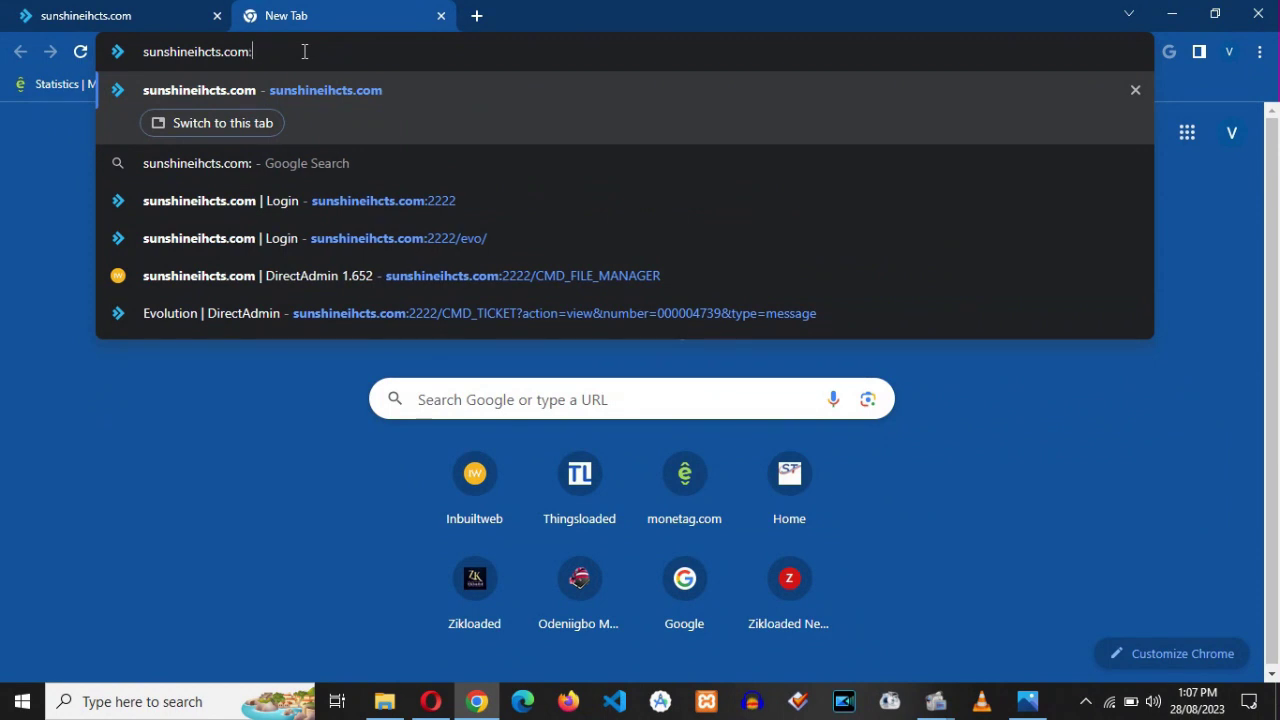
pyautogui.click(1027, 701)
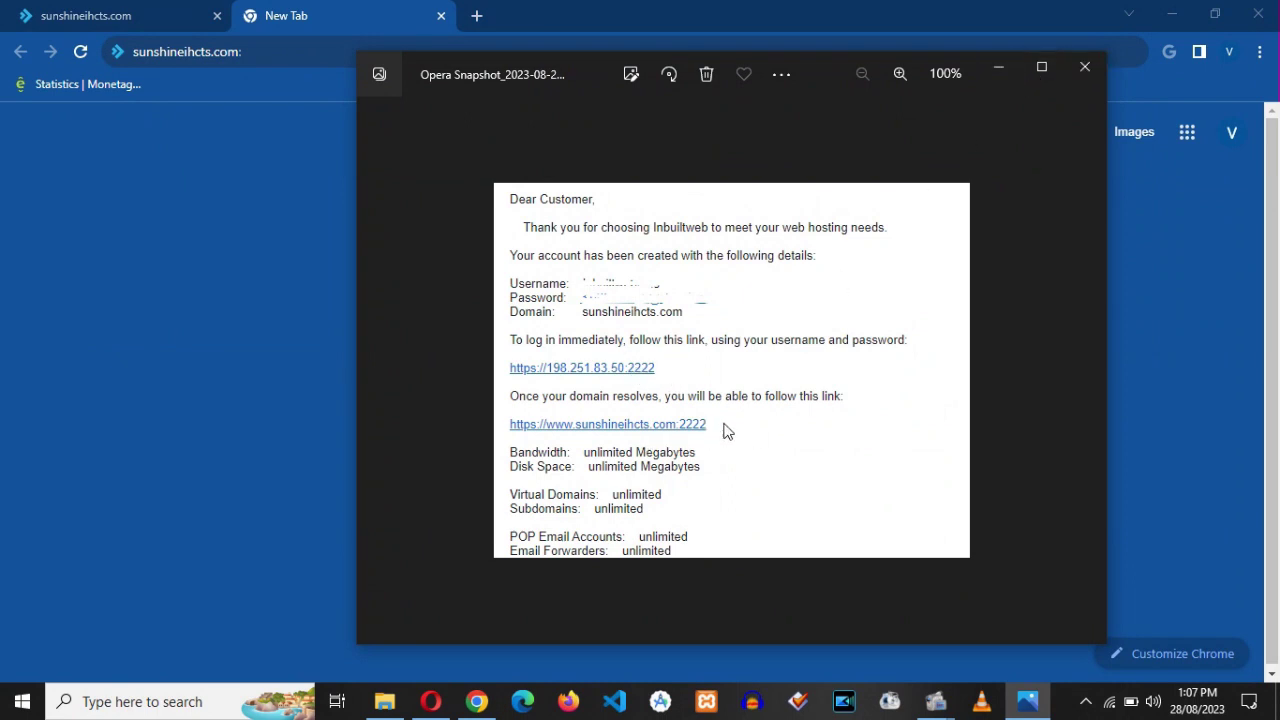
pyautogui.click(992, 67)
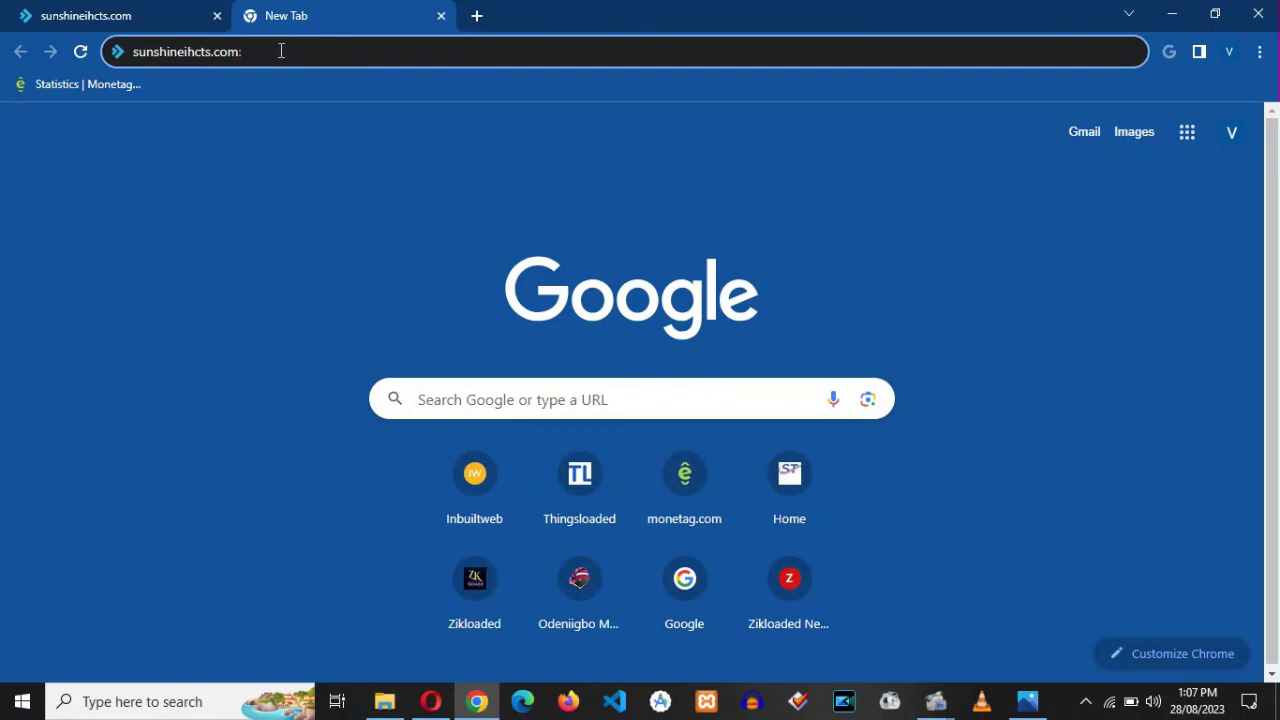
pyautogui.write('2222')
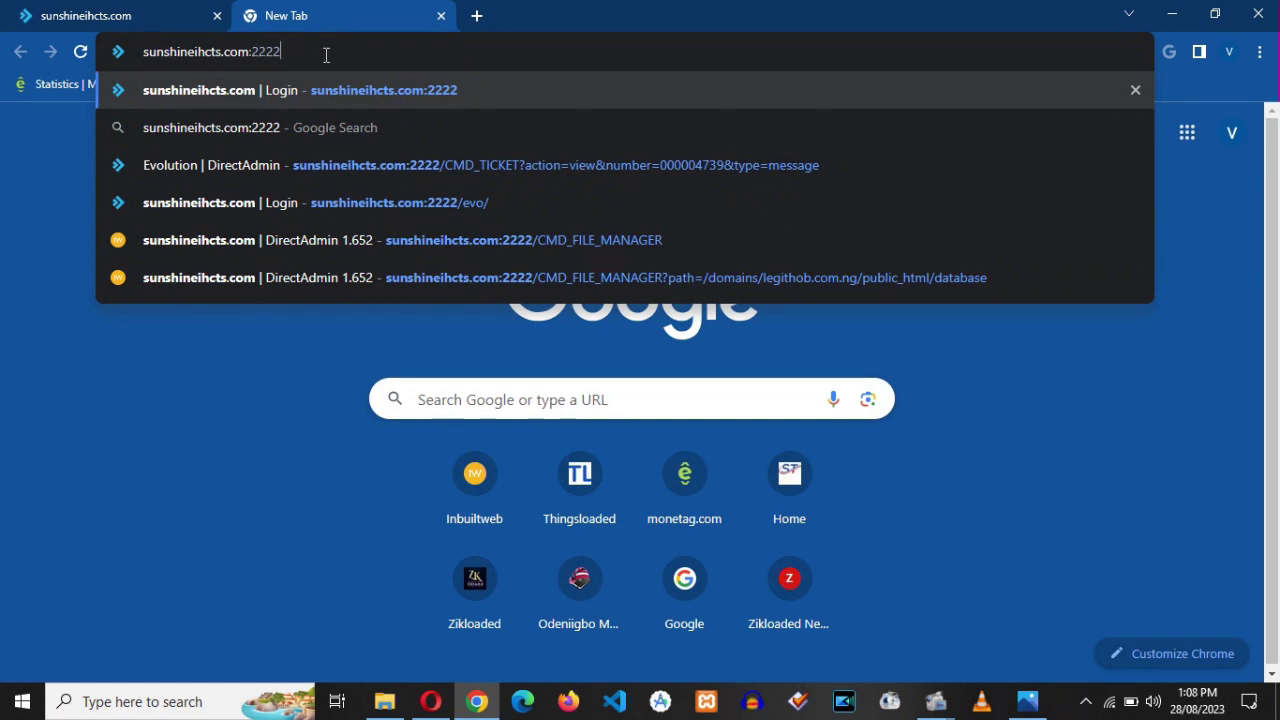
pyautogui.press('Return')
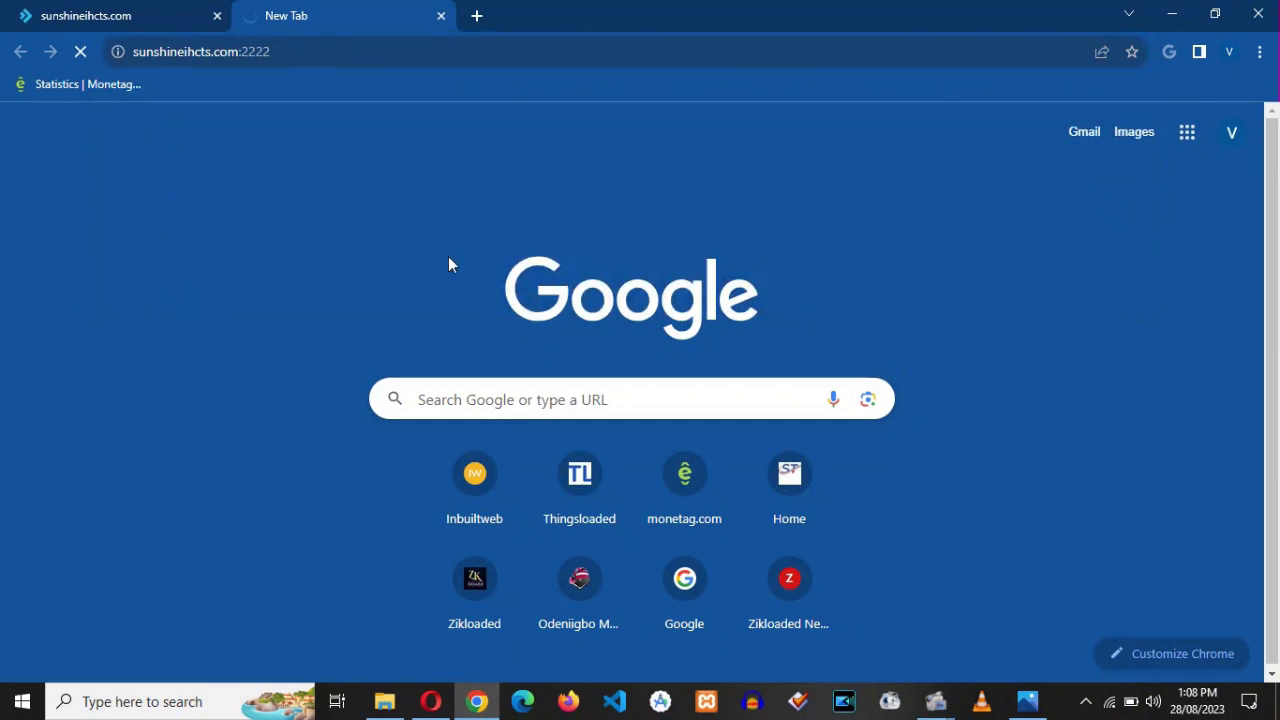
pyautogui.hotkey('alt', 'Tab')
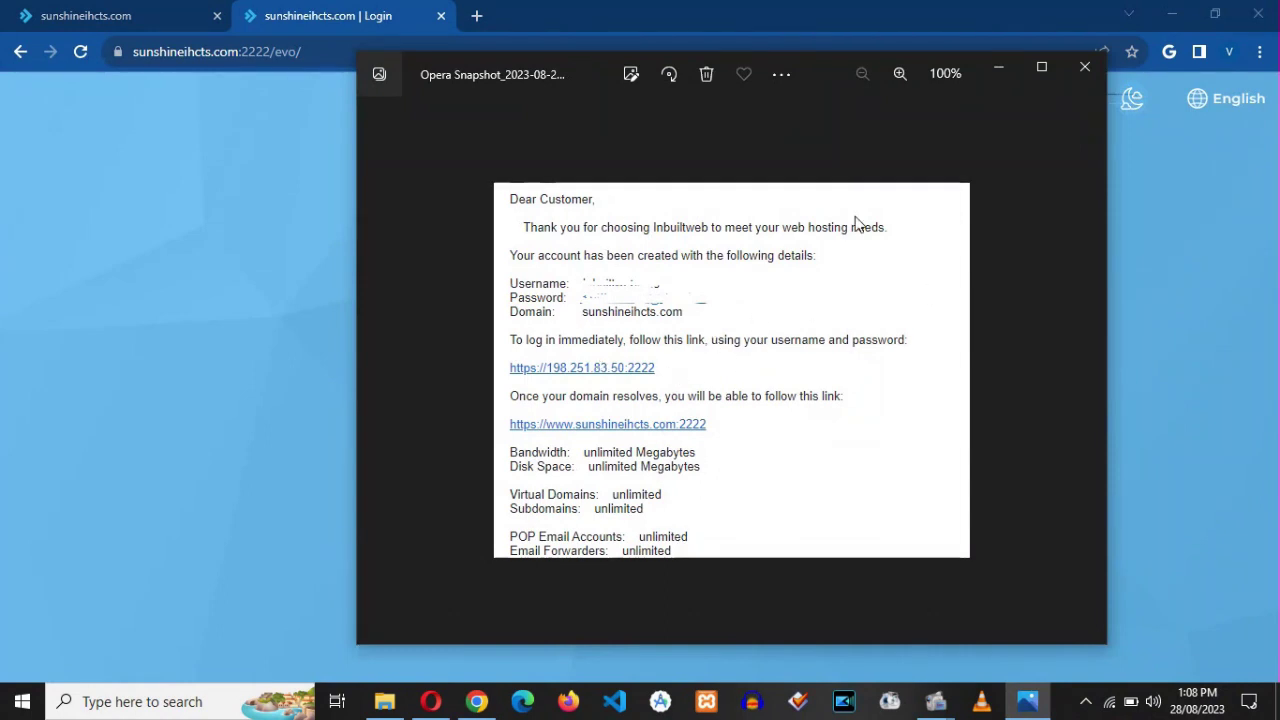
# - Log in on the DirectAdmin page, glance at the sunshineihcts.com site tab, then return to the panel
pyautogui.click(998, 68)
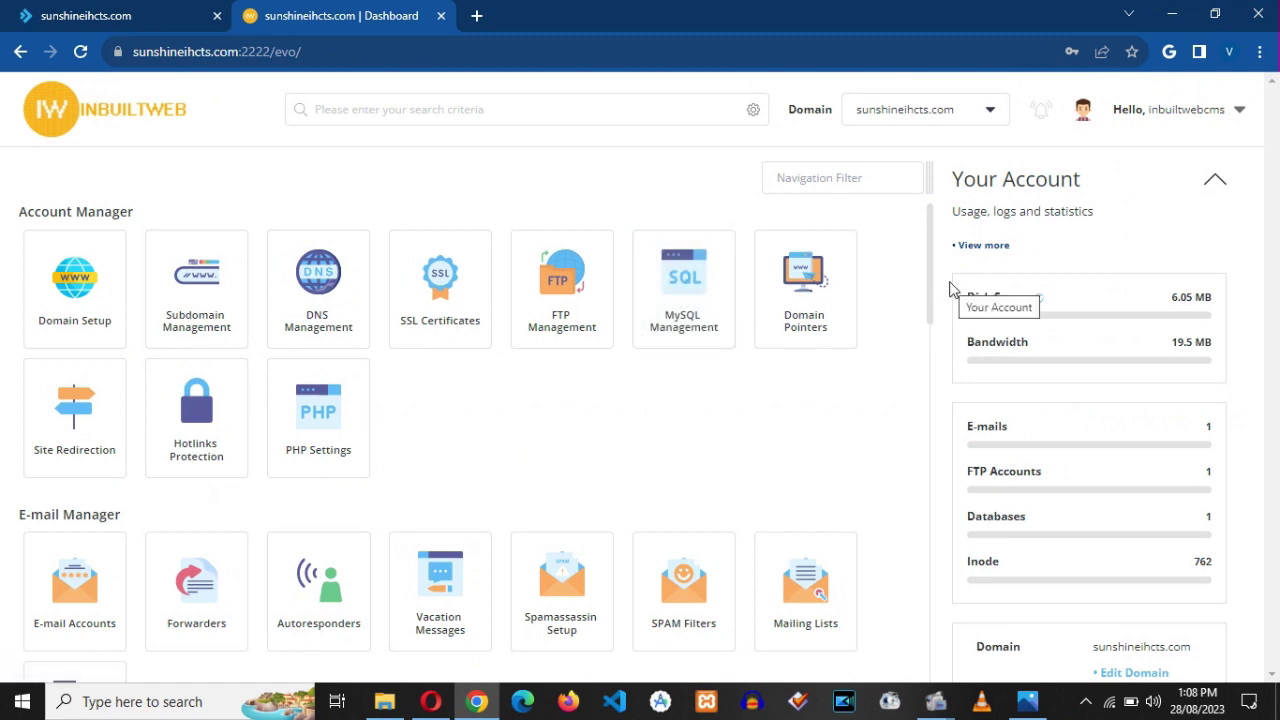
pyautogui.moveTo(929, 284); pyautogui.dragTo(932, 183)
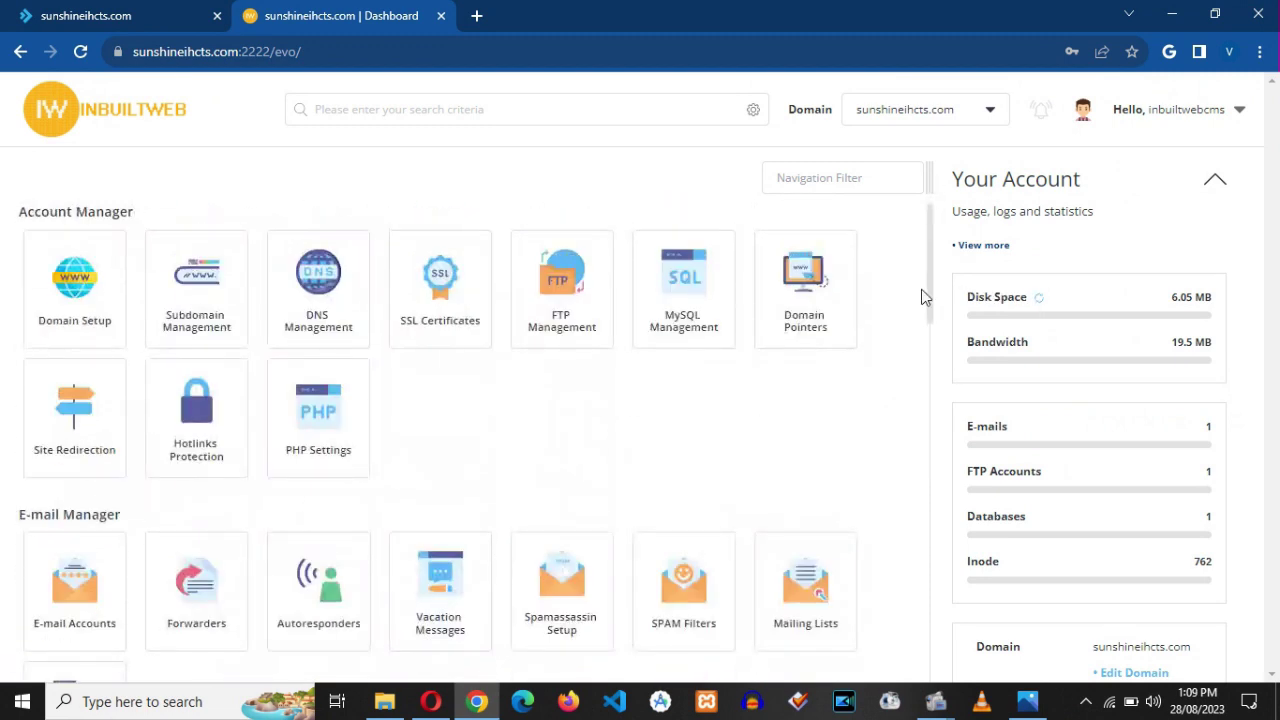
pyautogui.click(188, 11)
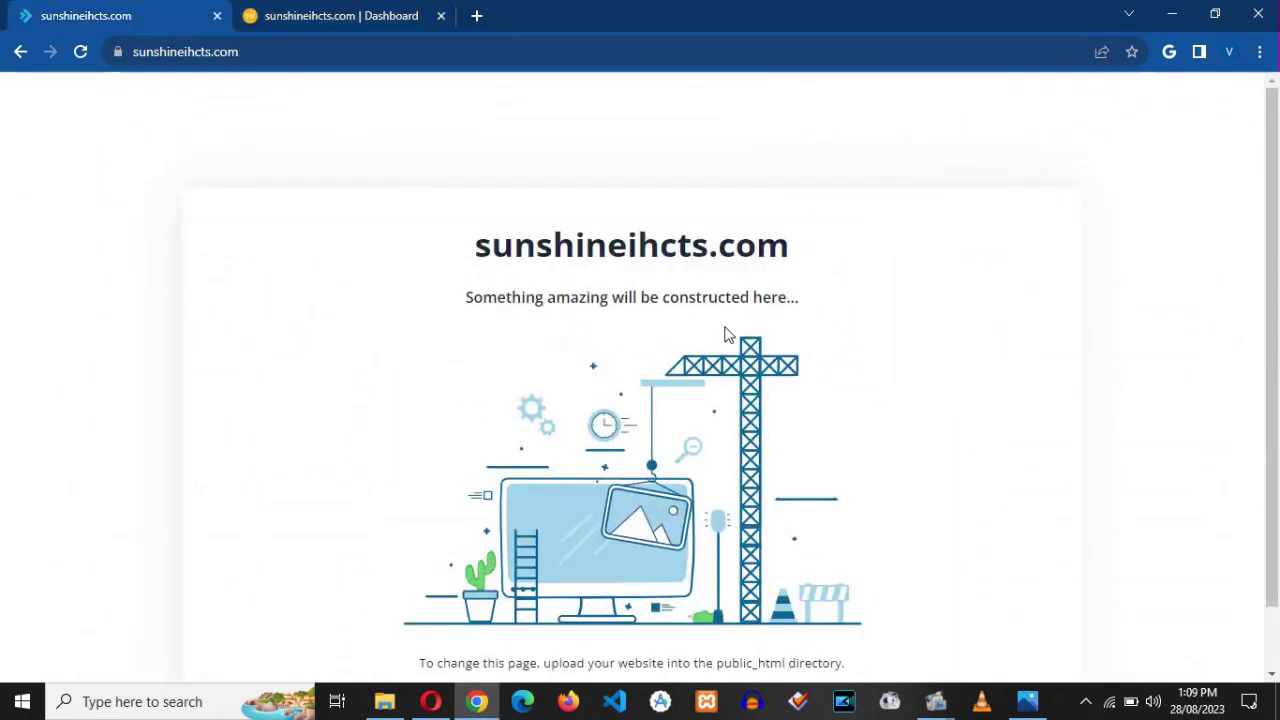
pyautogui.scroll(-1, 1268, 240)
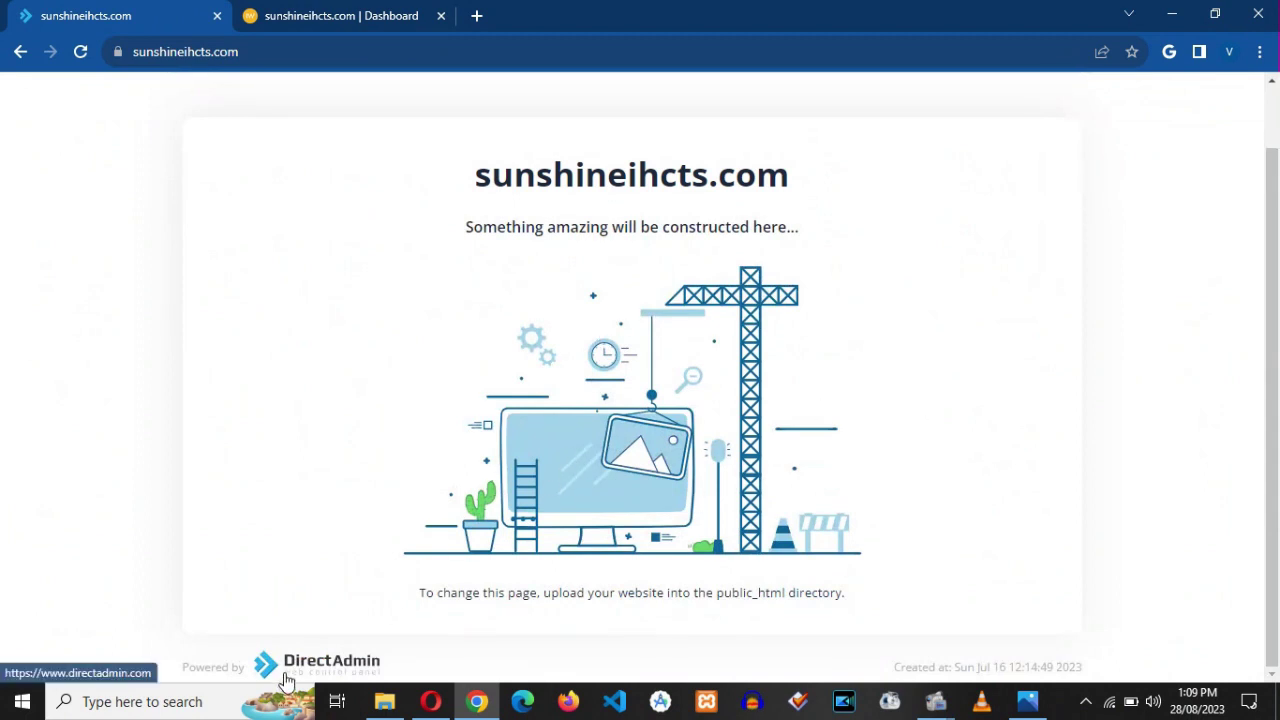
pyautogui.scroll(1, 1276, 318)
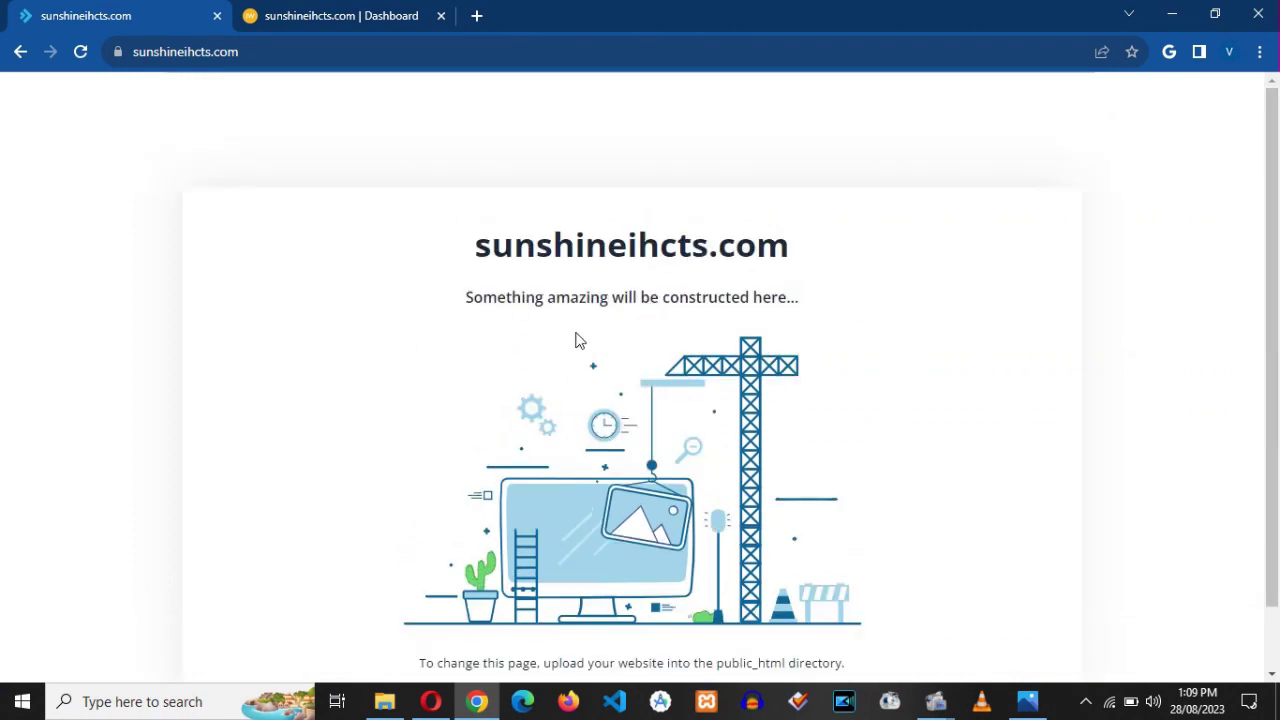
pyautogui.click(372, 14)
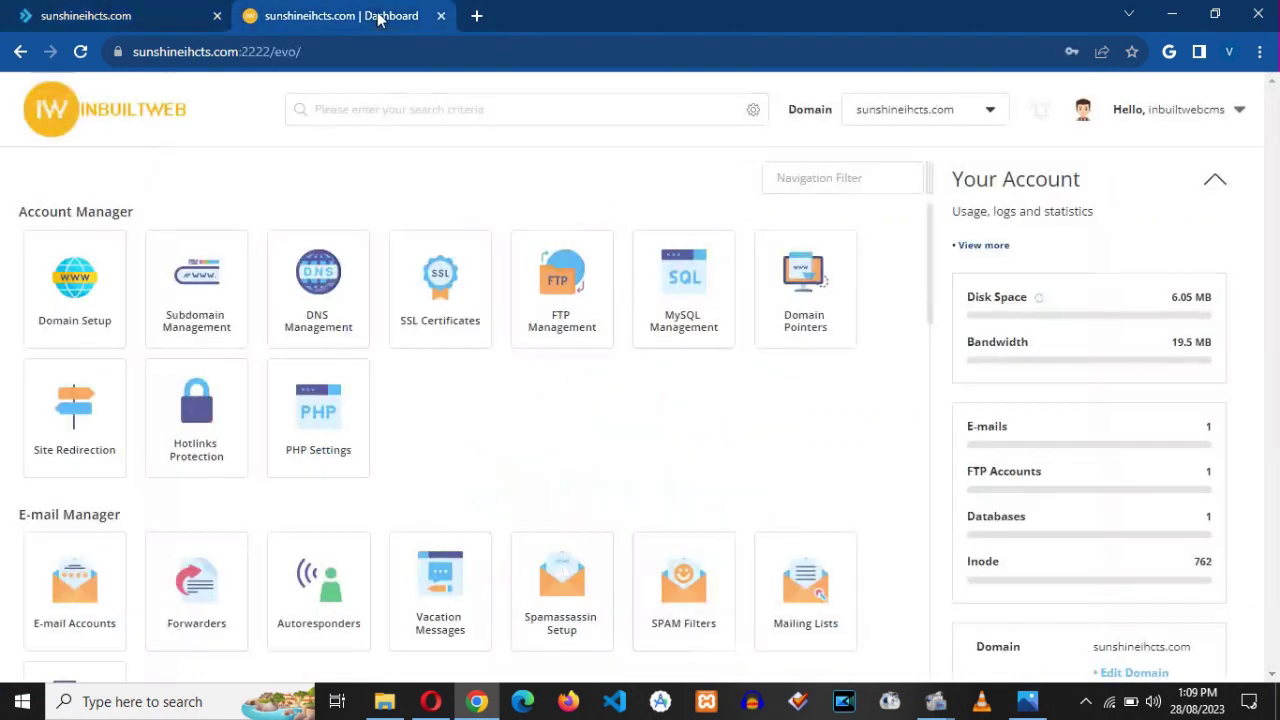
# - In File Manager, navigate domains > sunshineihcts.com > public_html
pyautogui.moveTo(933, 262); pyautogui.dragTo(937, 471)
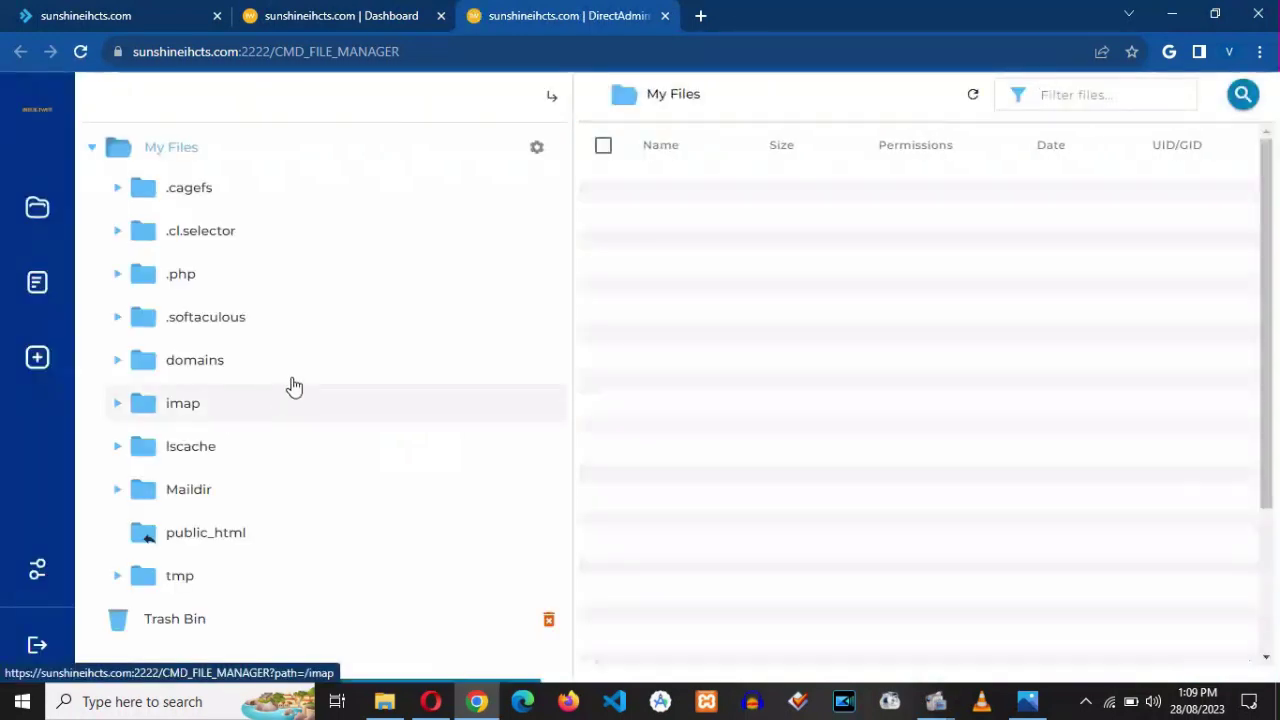
pyautogui.click(196, 364)
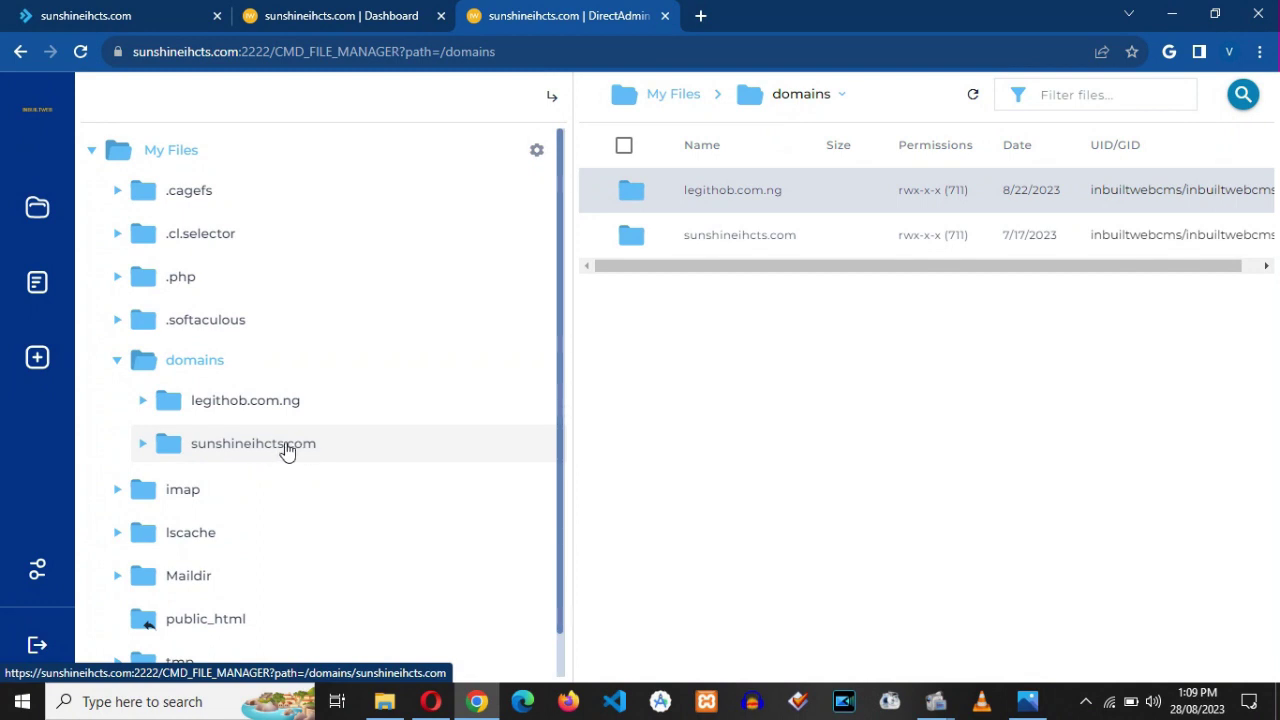
pyautogui.click(223, 452)
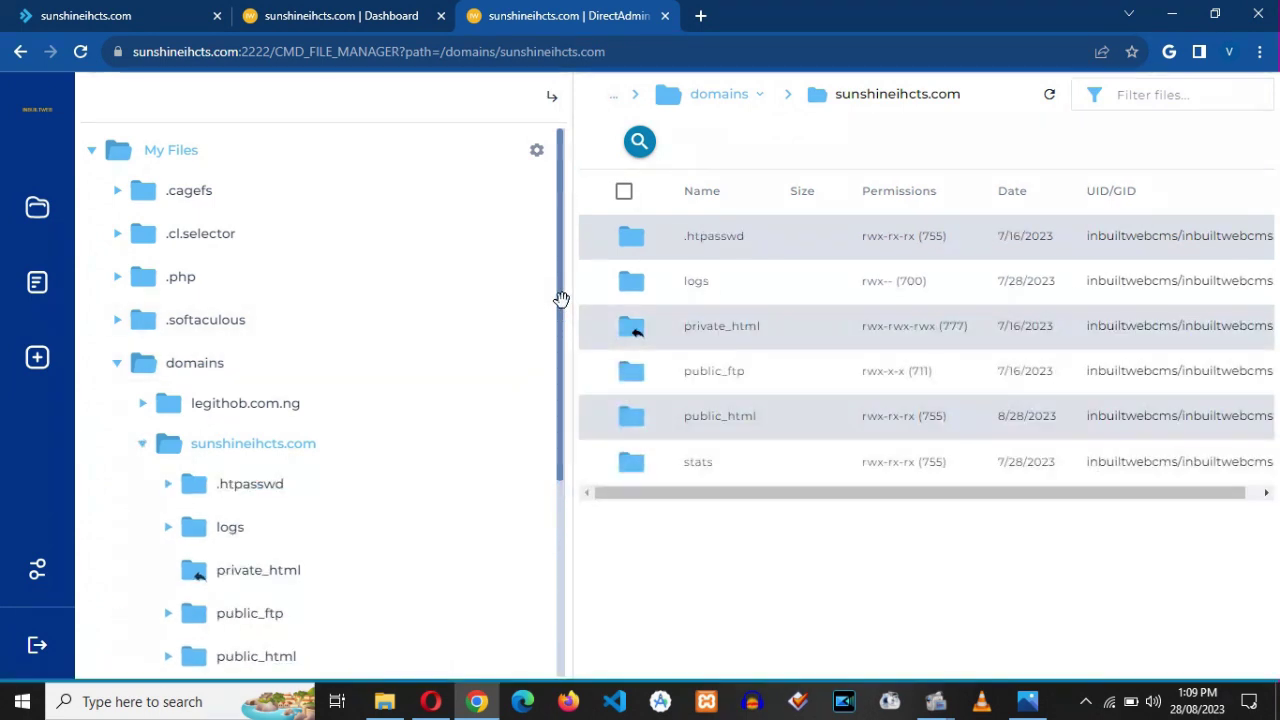
pyautogui.moveTo(560, 294); pyautogui.dragTo(571, 459)
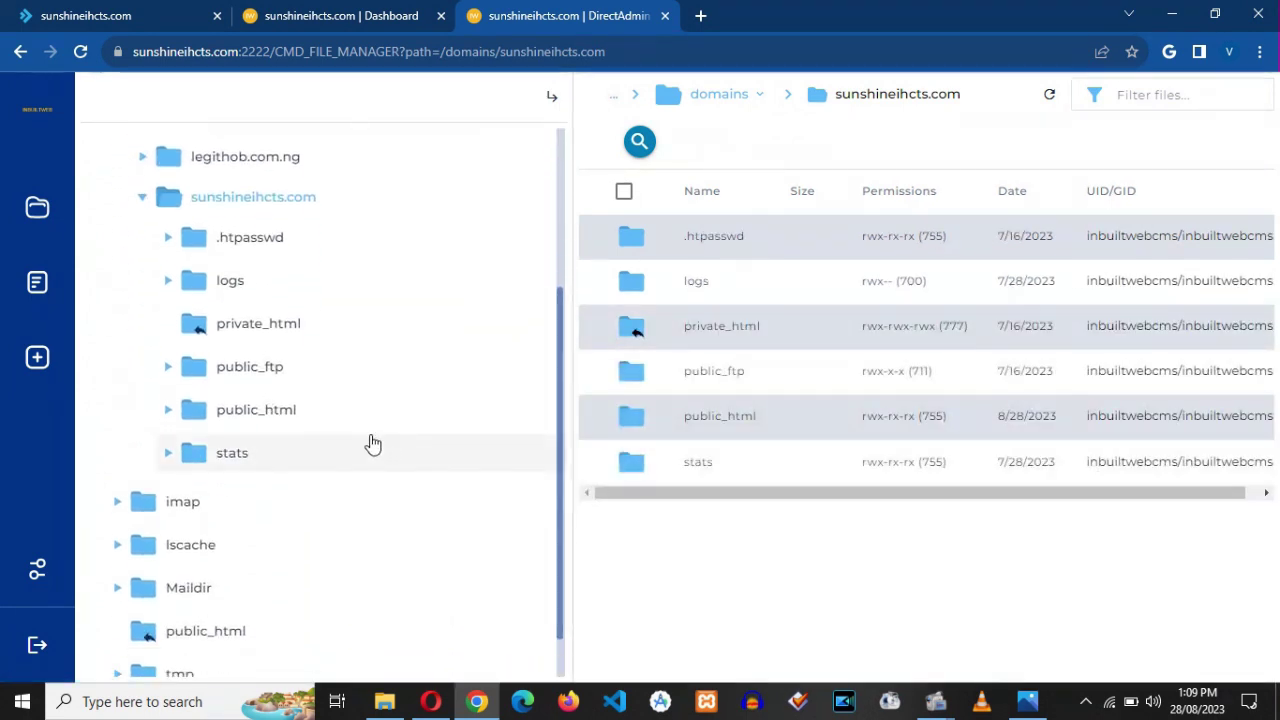
pyautogui.click(242, 411)
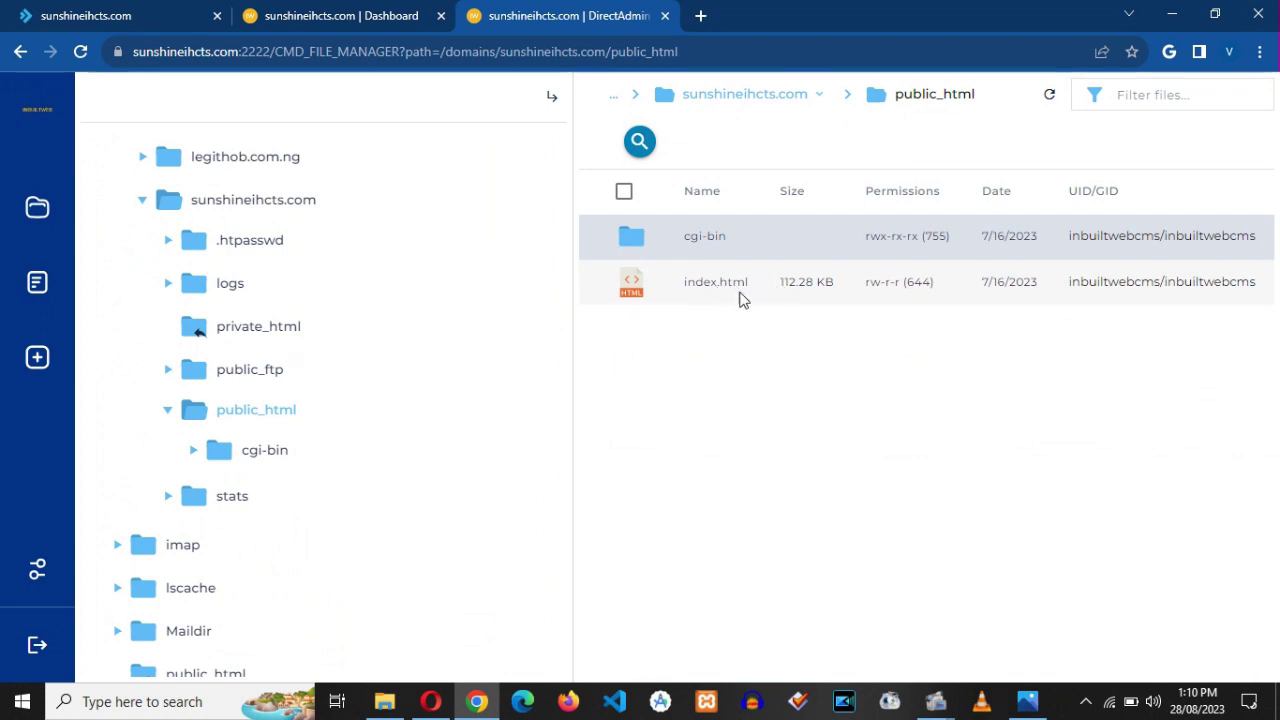
# - Remove index.html from public_html via More > Remove and confirm
pyautogui.click(100, 18)
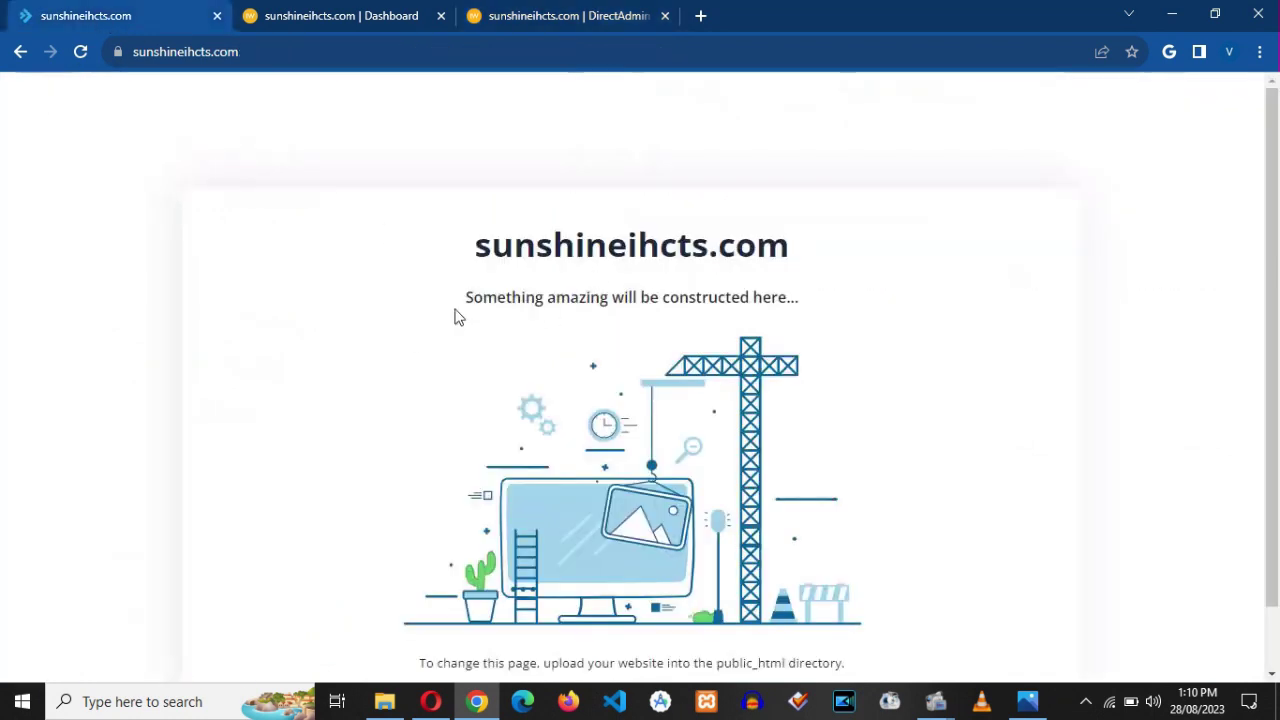
pyautogui.click(575, 22)
pyautogui.click(823, 287)
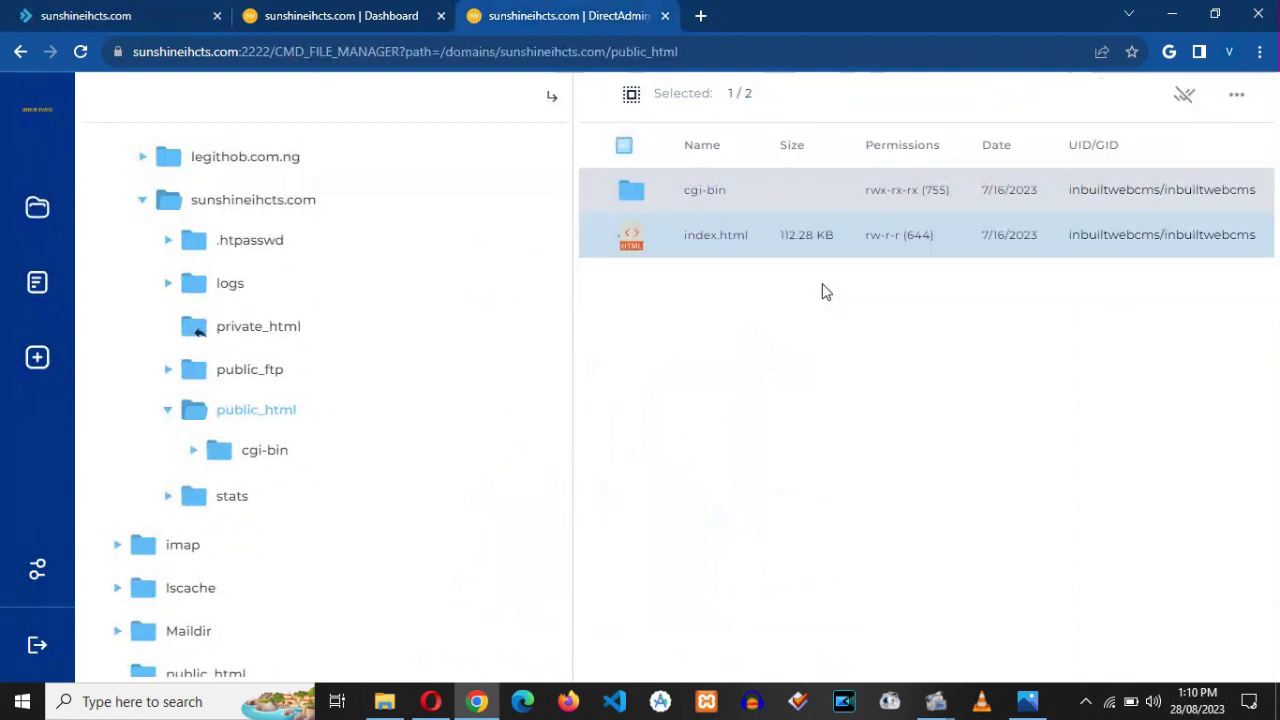
pyautogui.click(1237, 97)
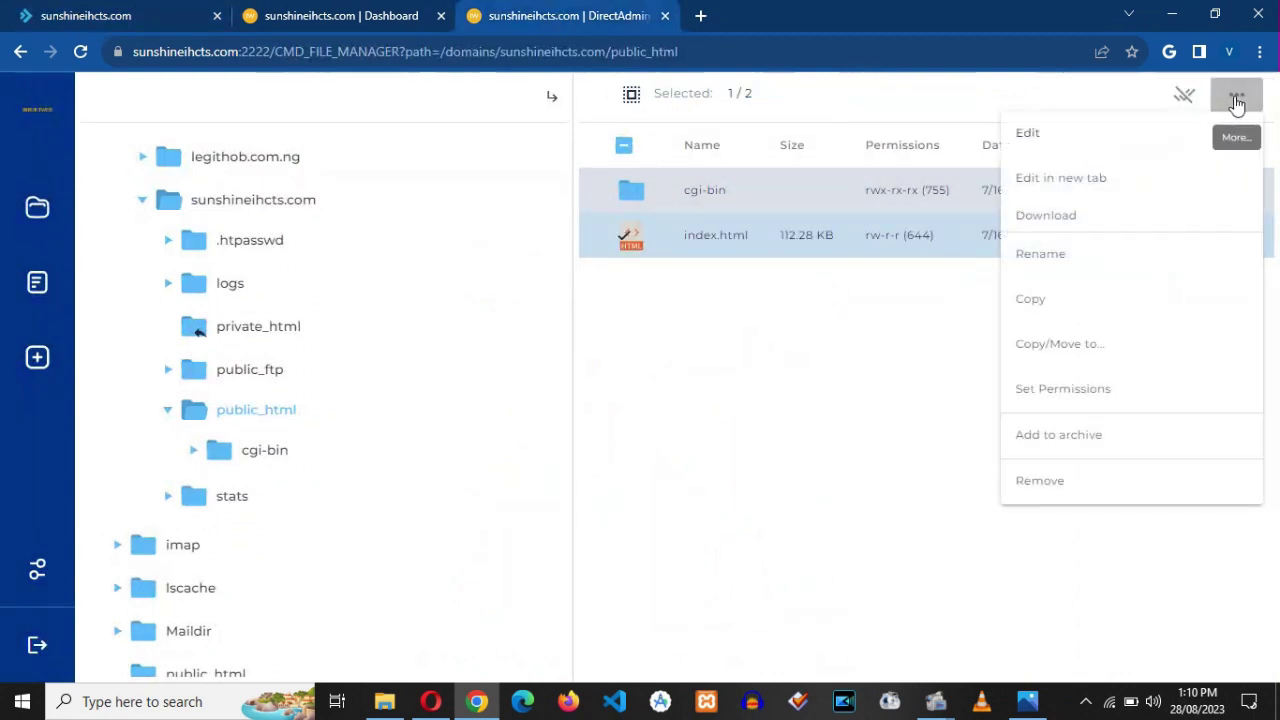
pyautogui.click(1037, 491)
pyautogui.click(847, 446)
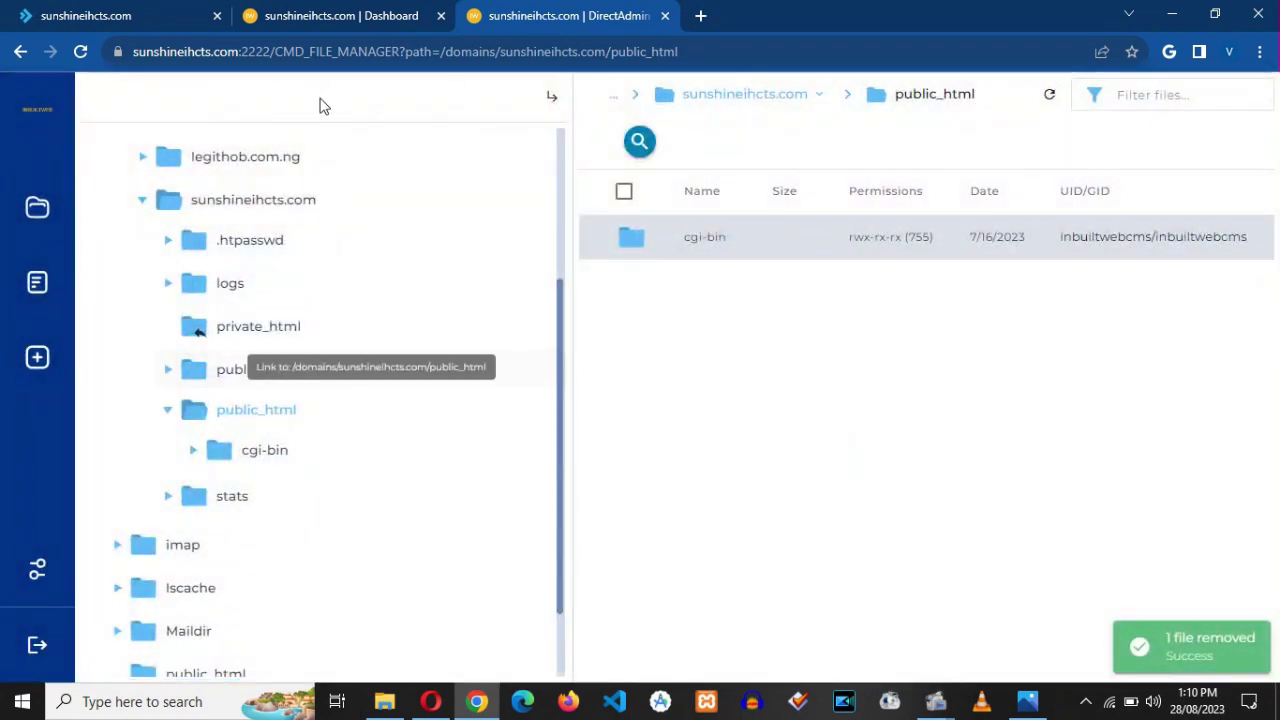
# - Reload the site to confirm 403 Forbidden, then close the File Manager tab
pyautogui.click(113, 15)
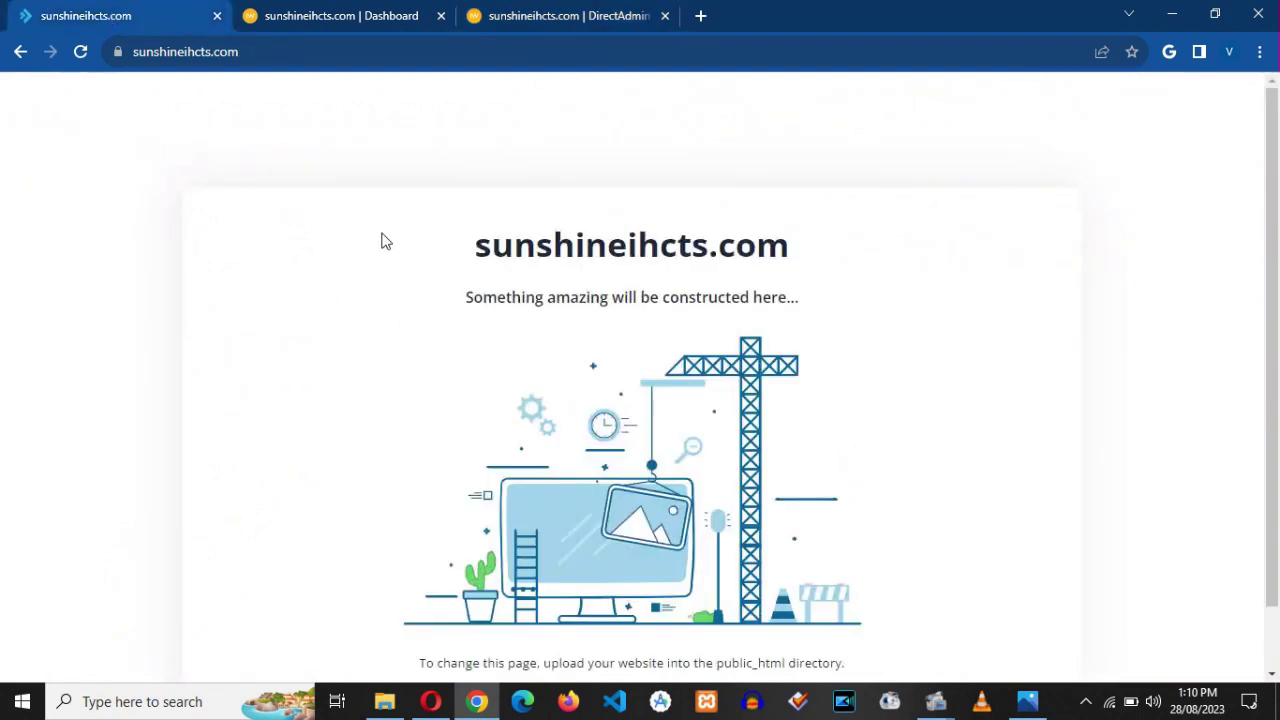
pyautogui.click(81, 52)
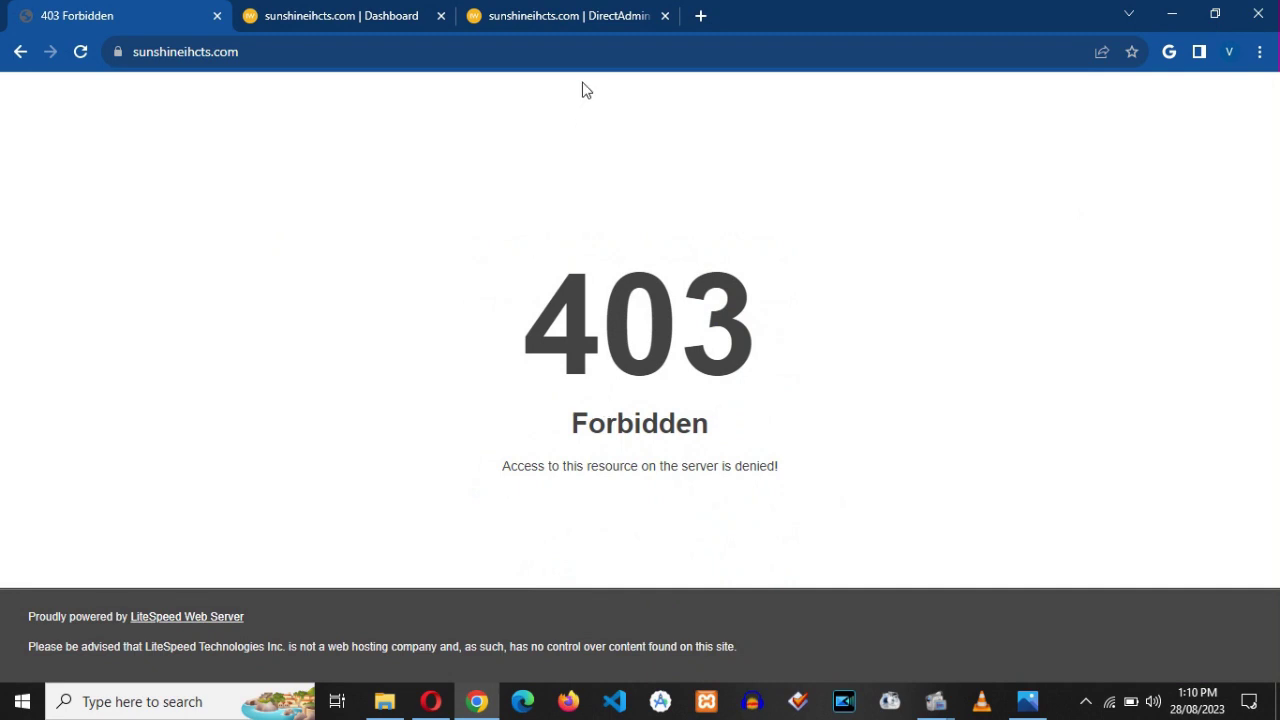
pyautogui.click(566, 20)
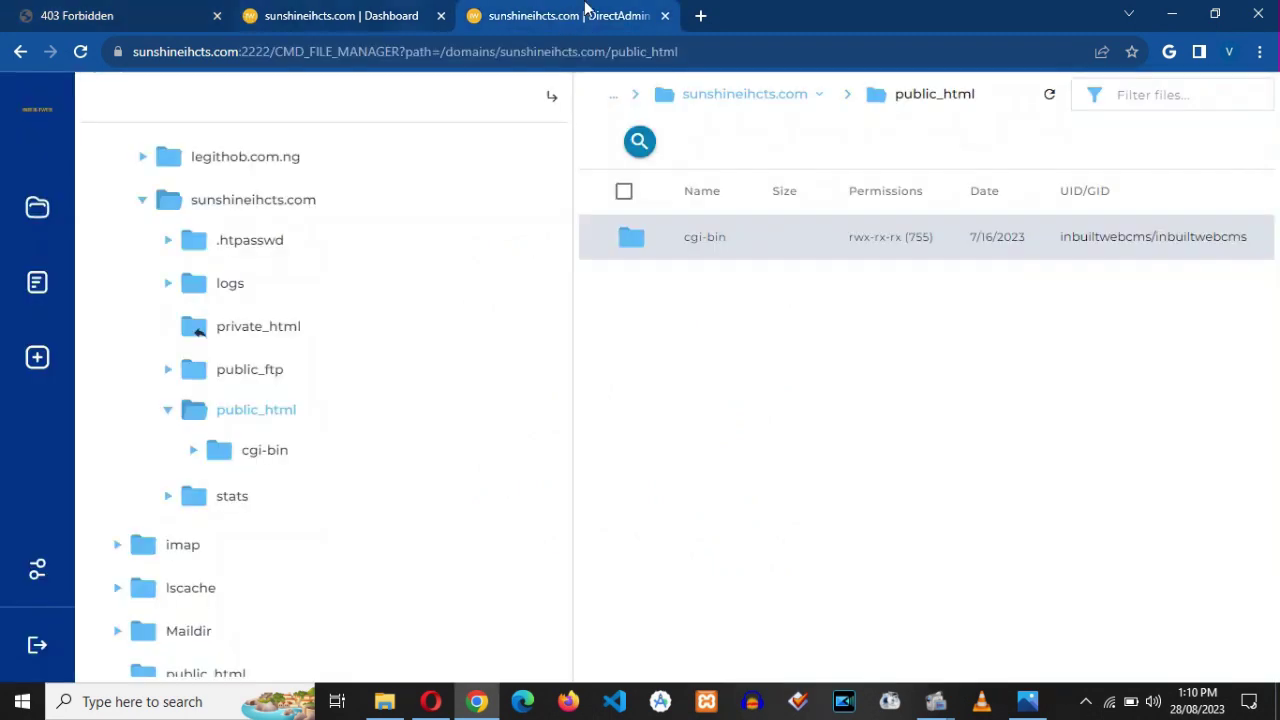
pyautogui.click(665, 16)
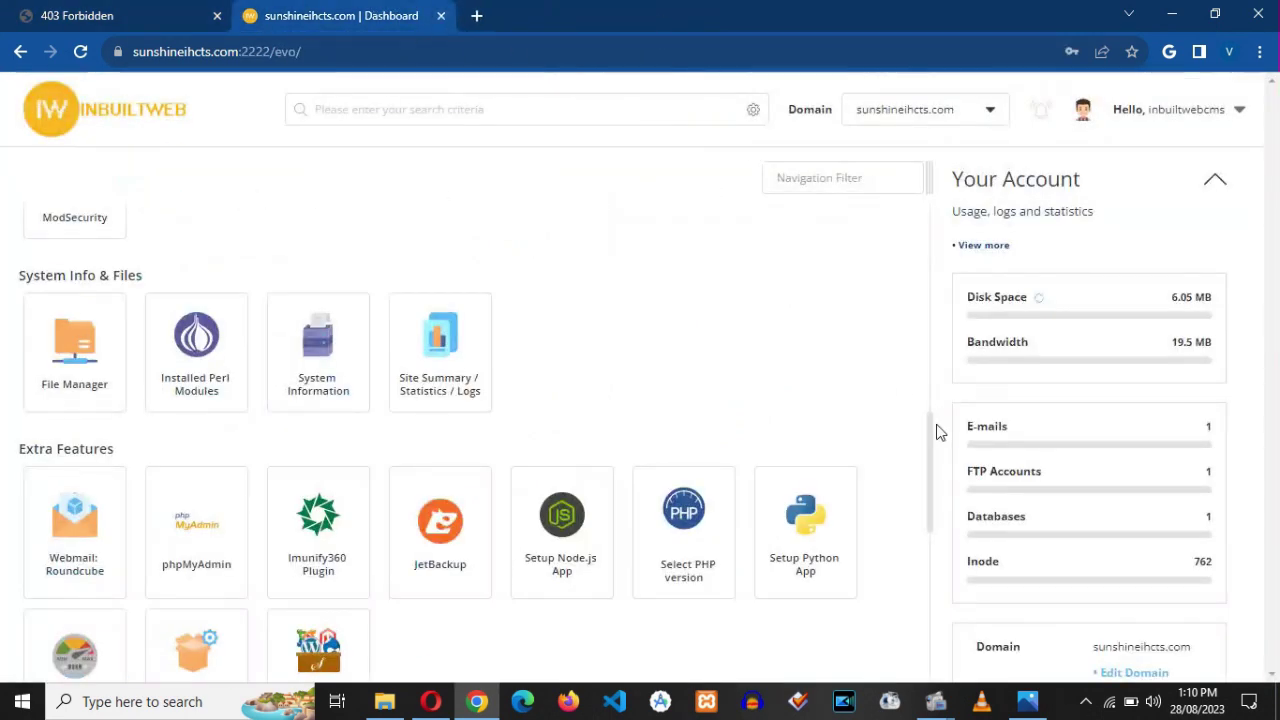
pyautogui.moveTo(929, 471); pyautogui.dragTo(929, 549)
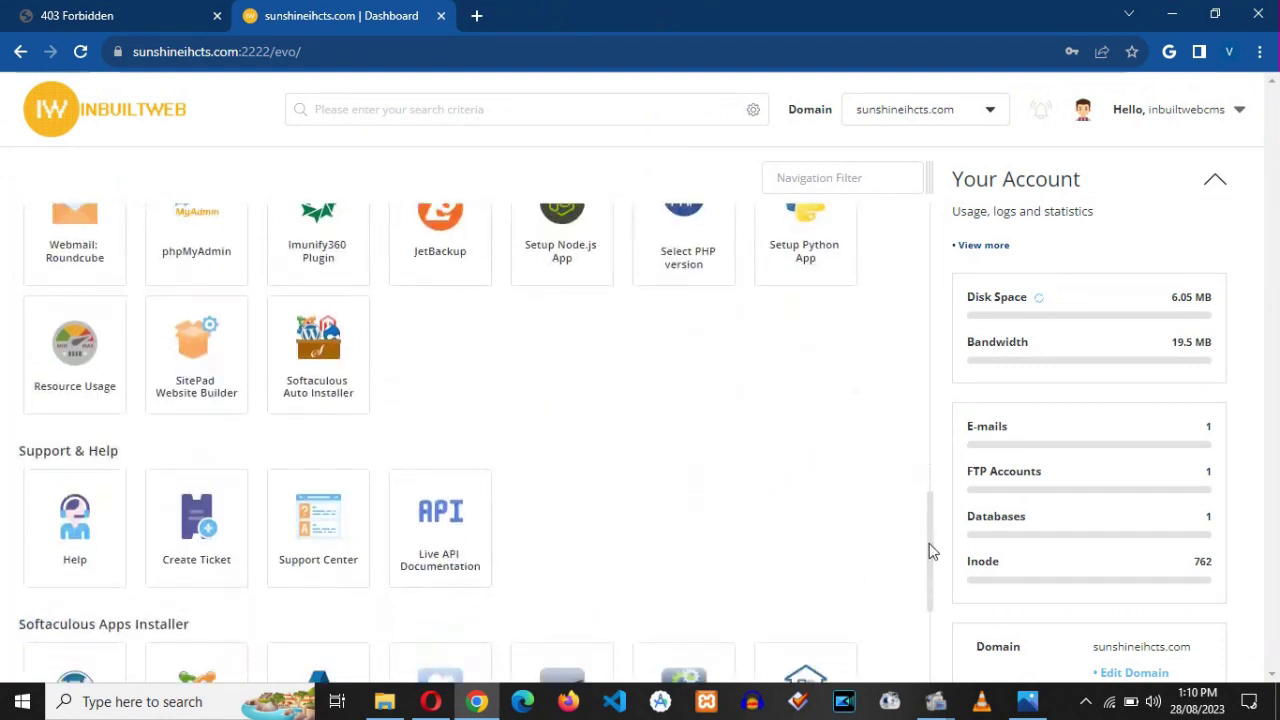
# - Launch the Softaculous Auto Installer and start a WordPress install from the Blogs category
pyautogui.click(325, 362)
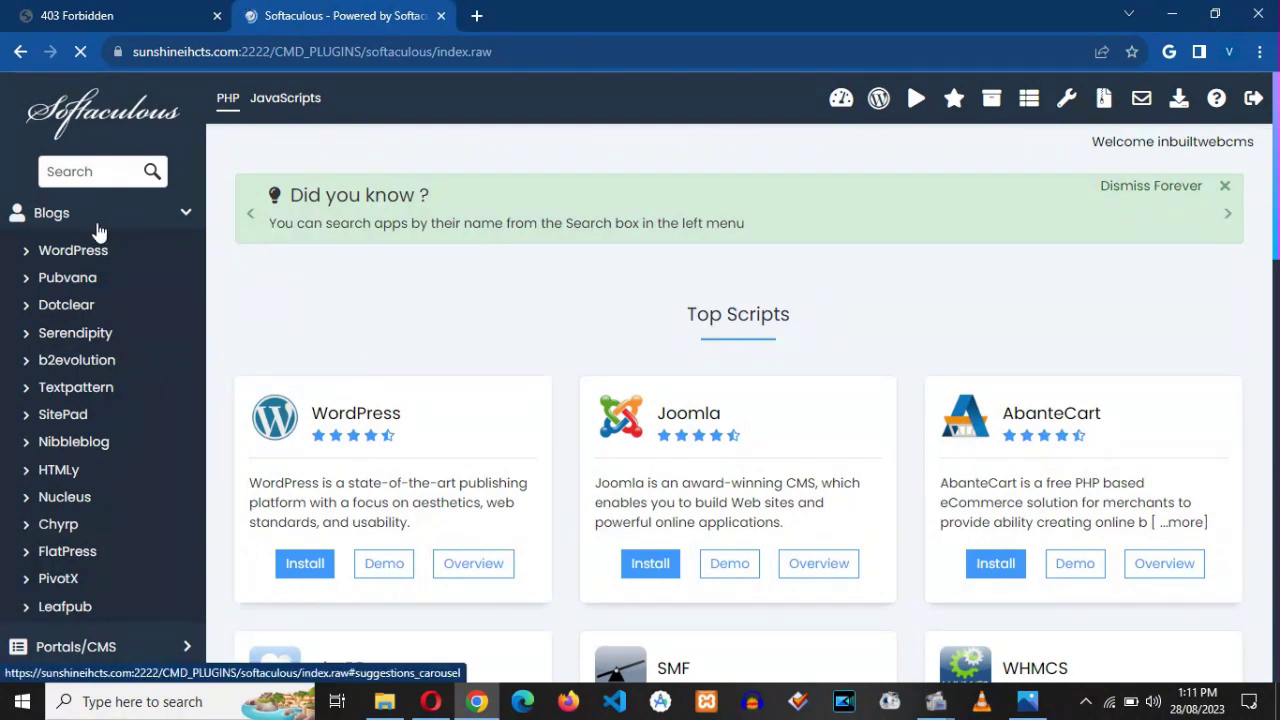
pyautogui.click(186, 206)
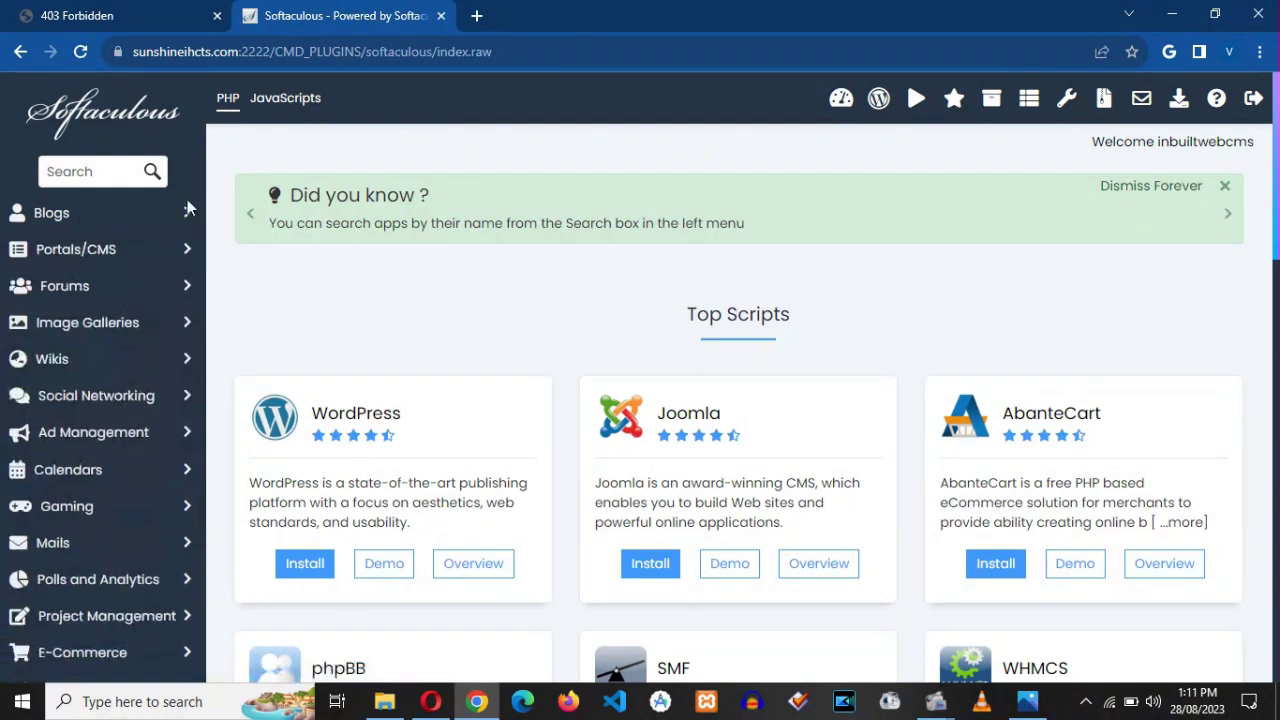
pyautogui.click(86, 222)
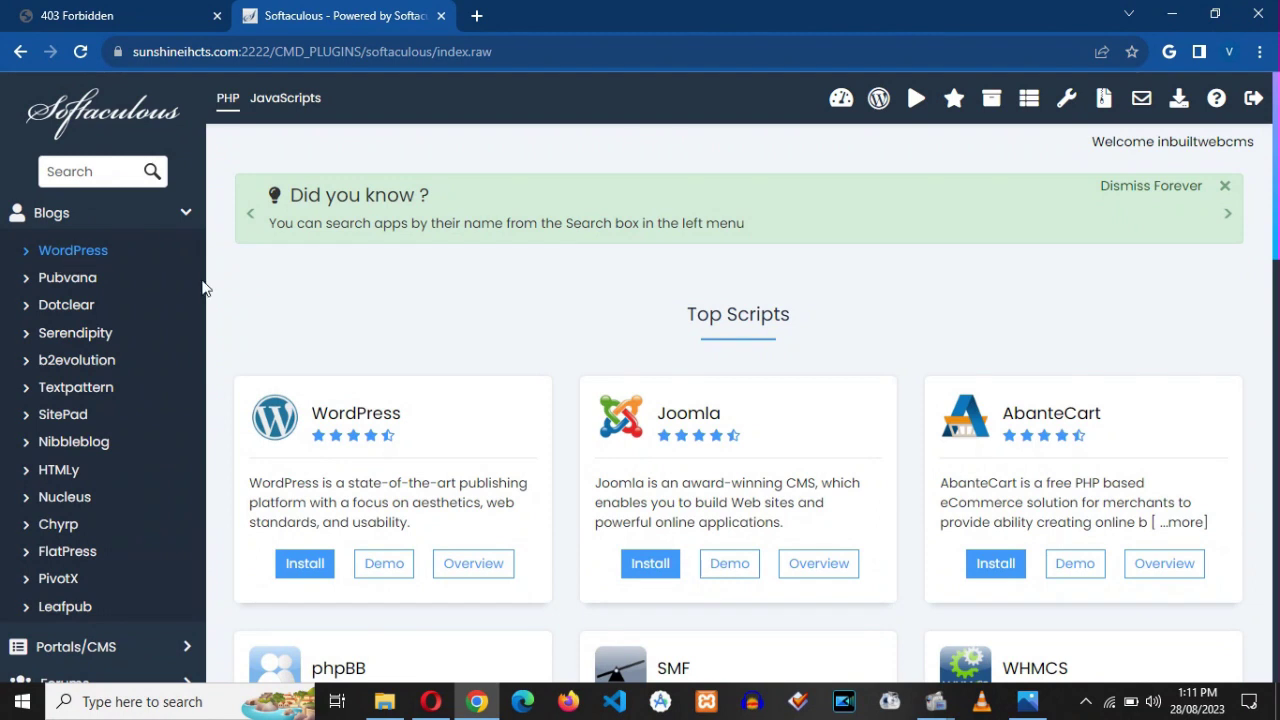
pyautogui.click(305, 566)
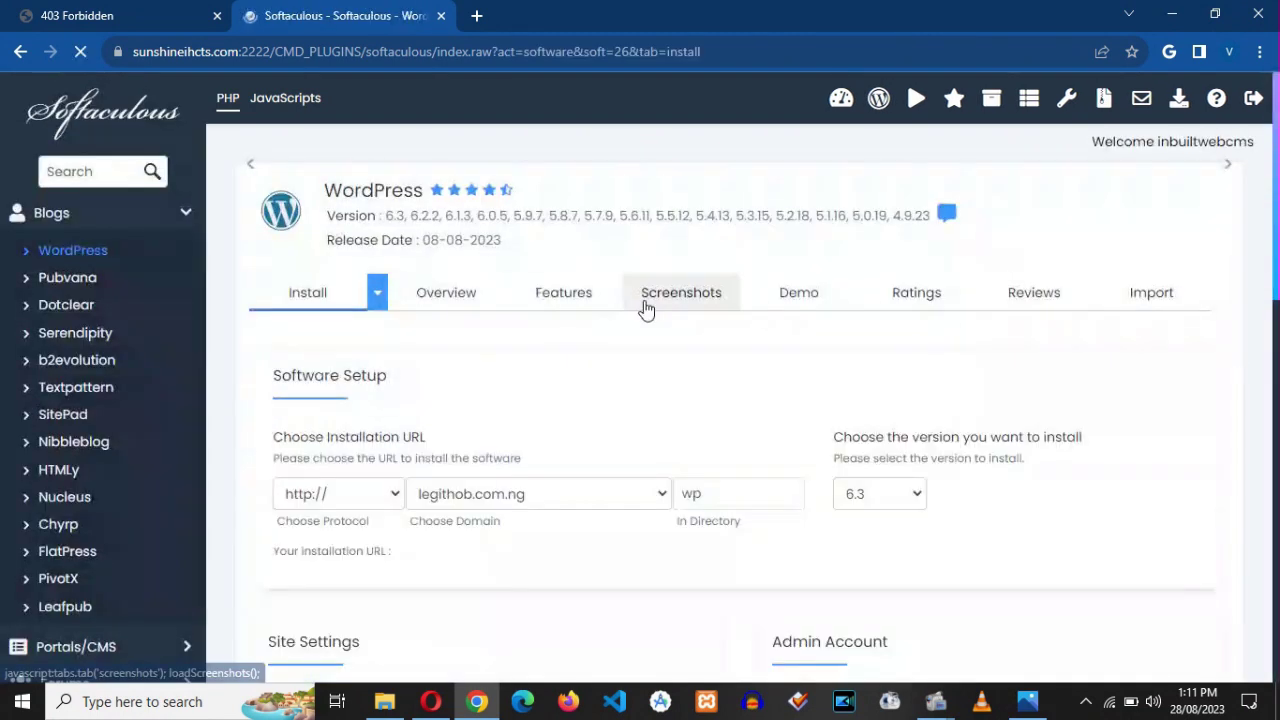
pyautogui.scroll(-3, 1276, 165)
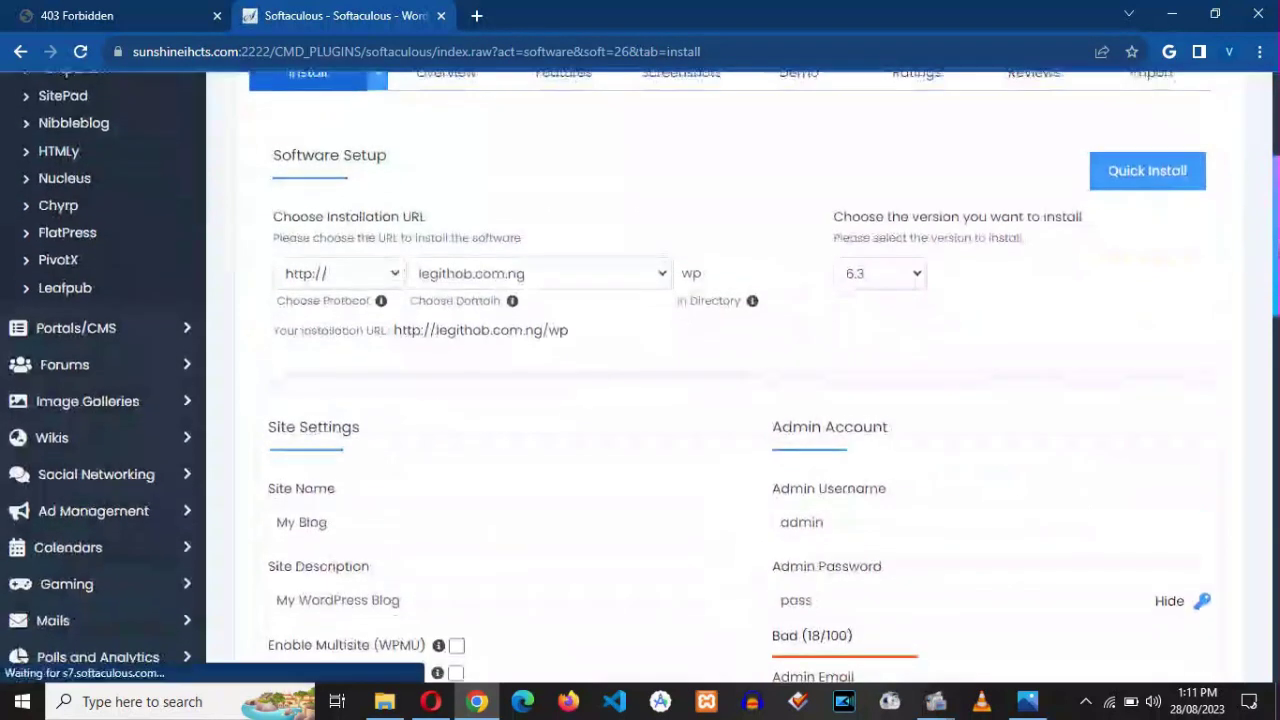
pyautogui.click(330, 270)
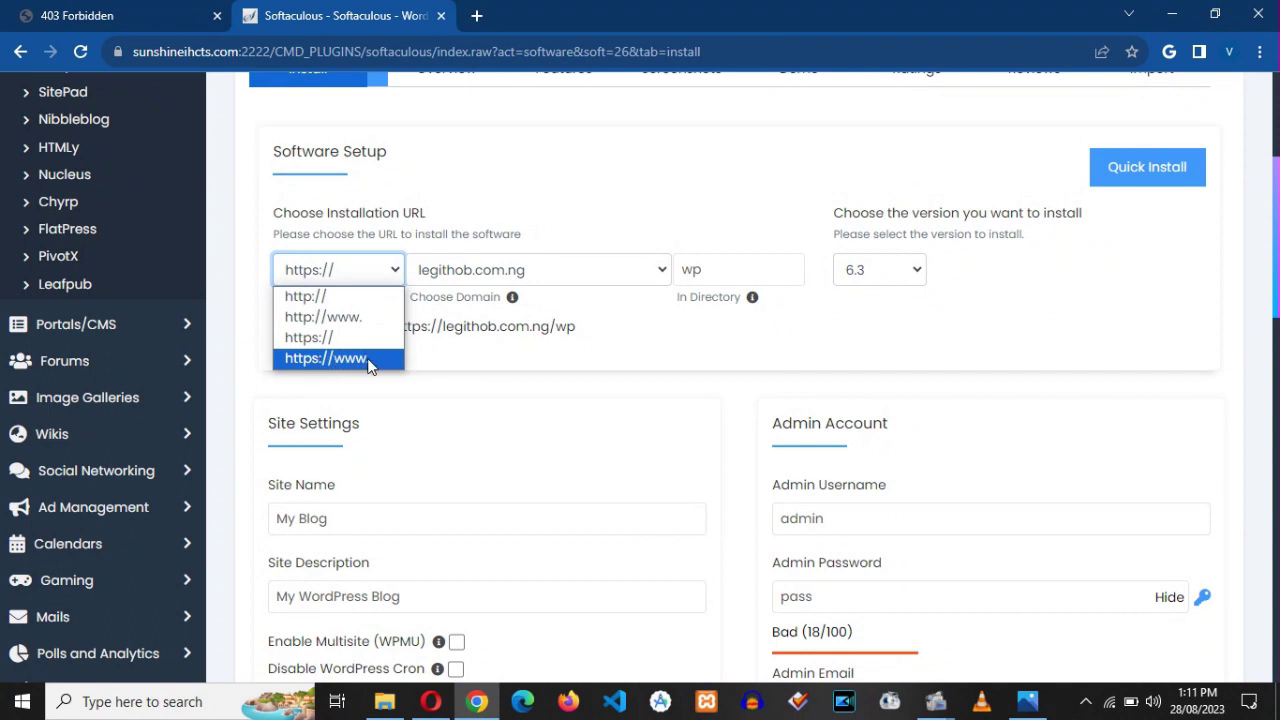
pyautogui.click(315, 337)
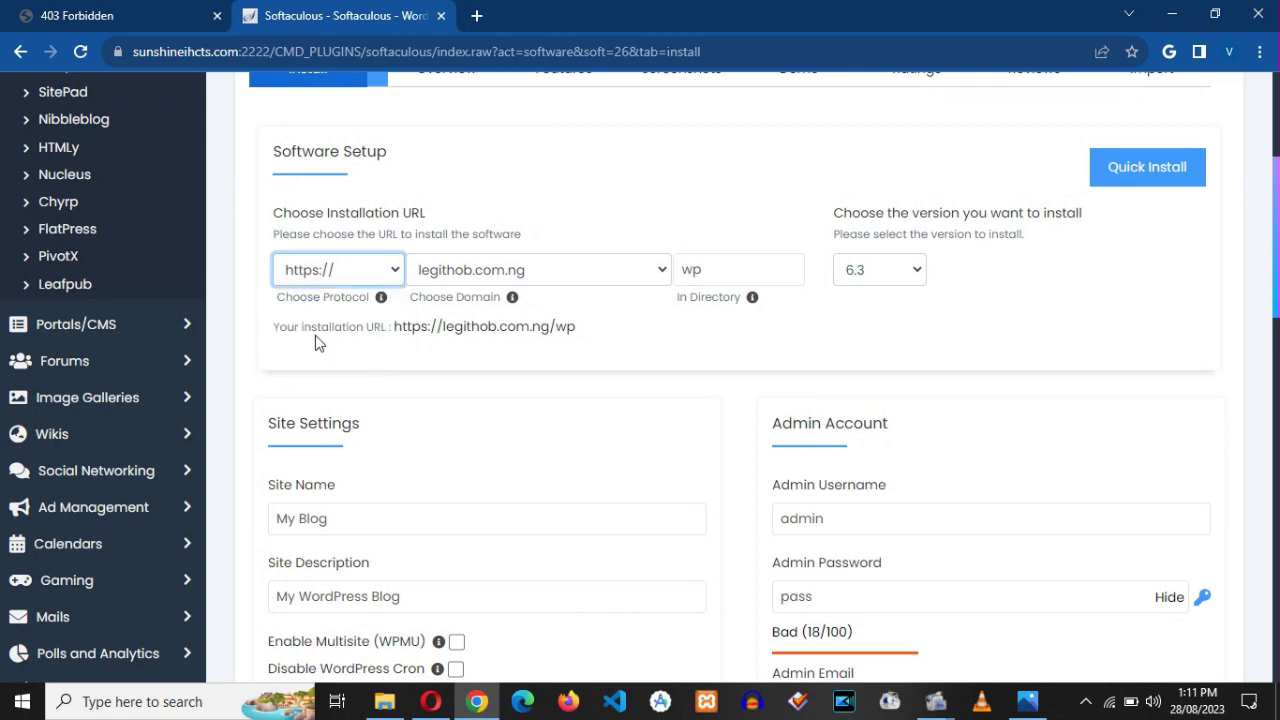
pyautogui.click(548, 276)
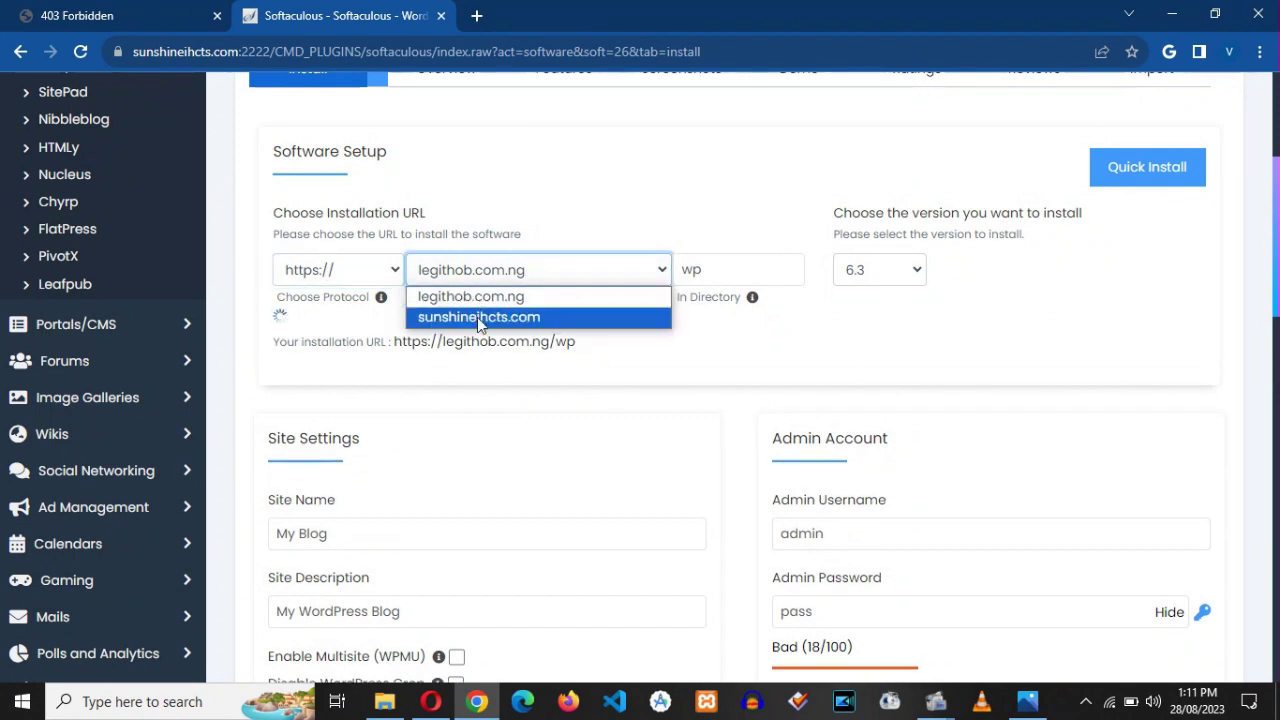
pyautogui.click(477, 314)
# - Clear the 'wp' In Directory field so it installs in the root, keeping version 6.3
pyautogui.click(724, 269)
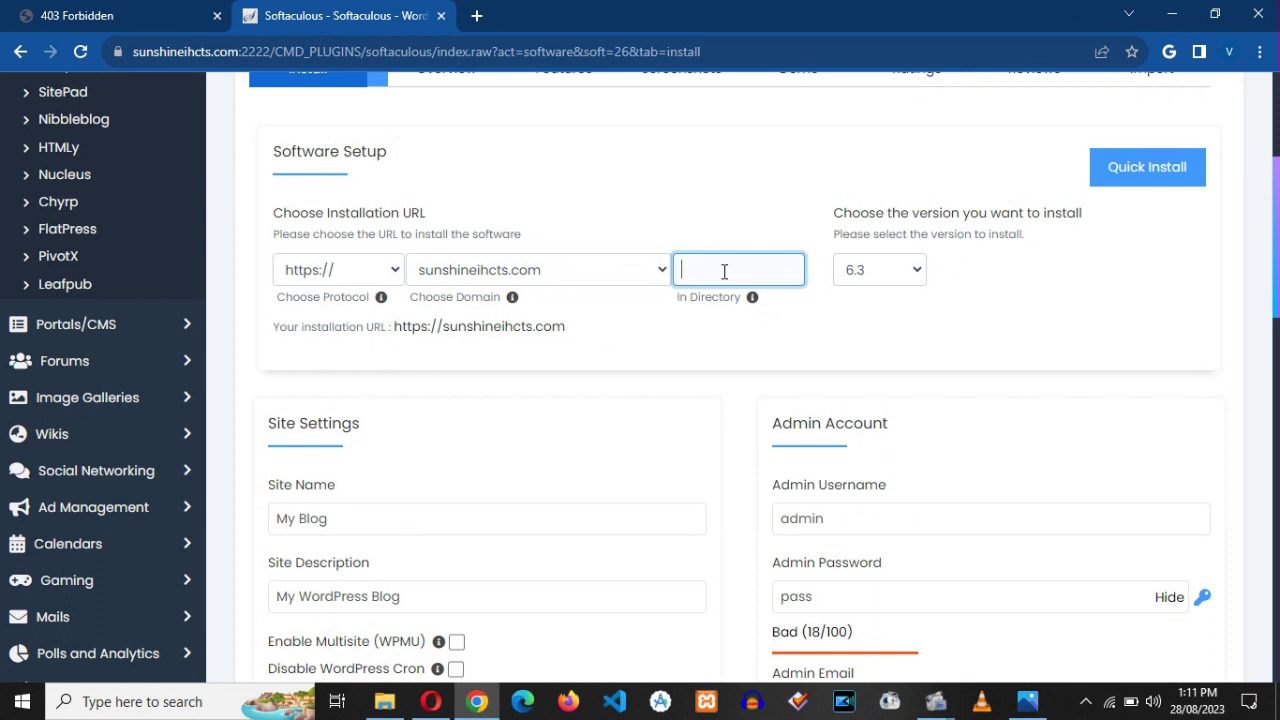
pyautogui.click(569, 274)
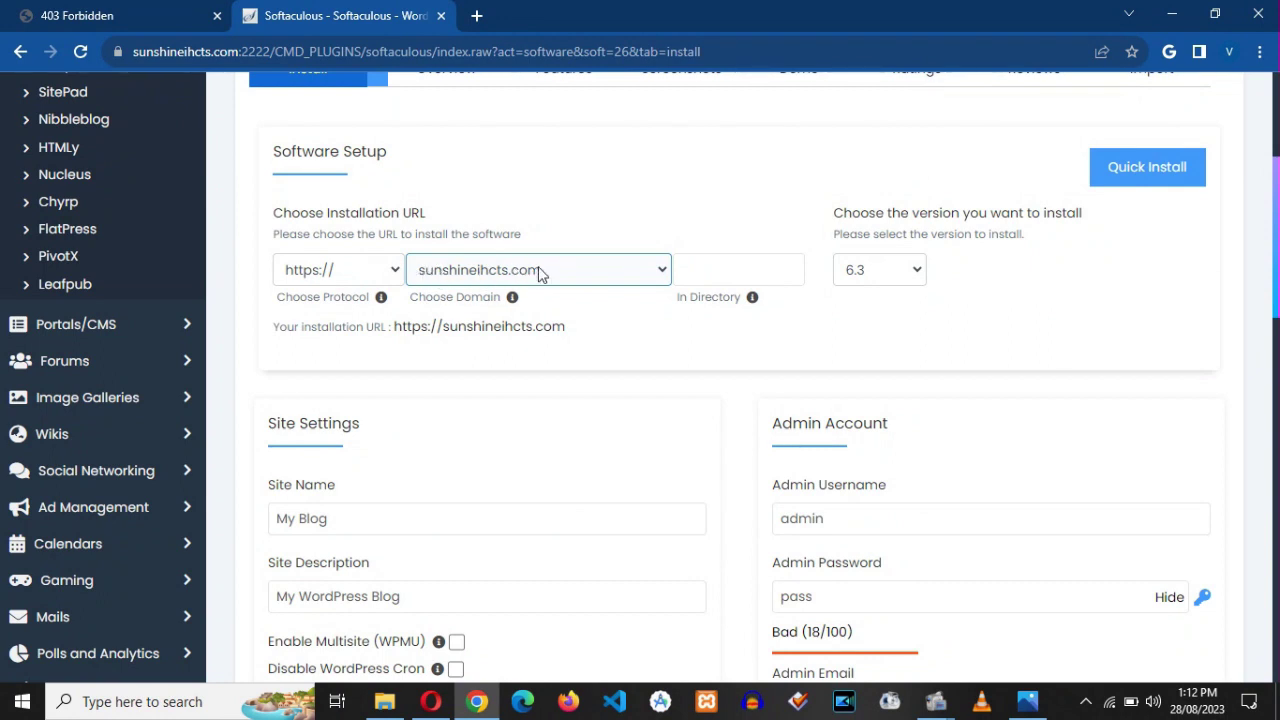
pyautogui.click(705, 273)
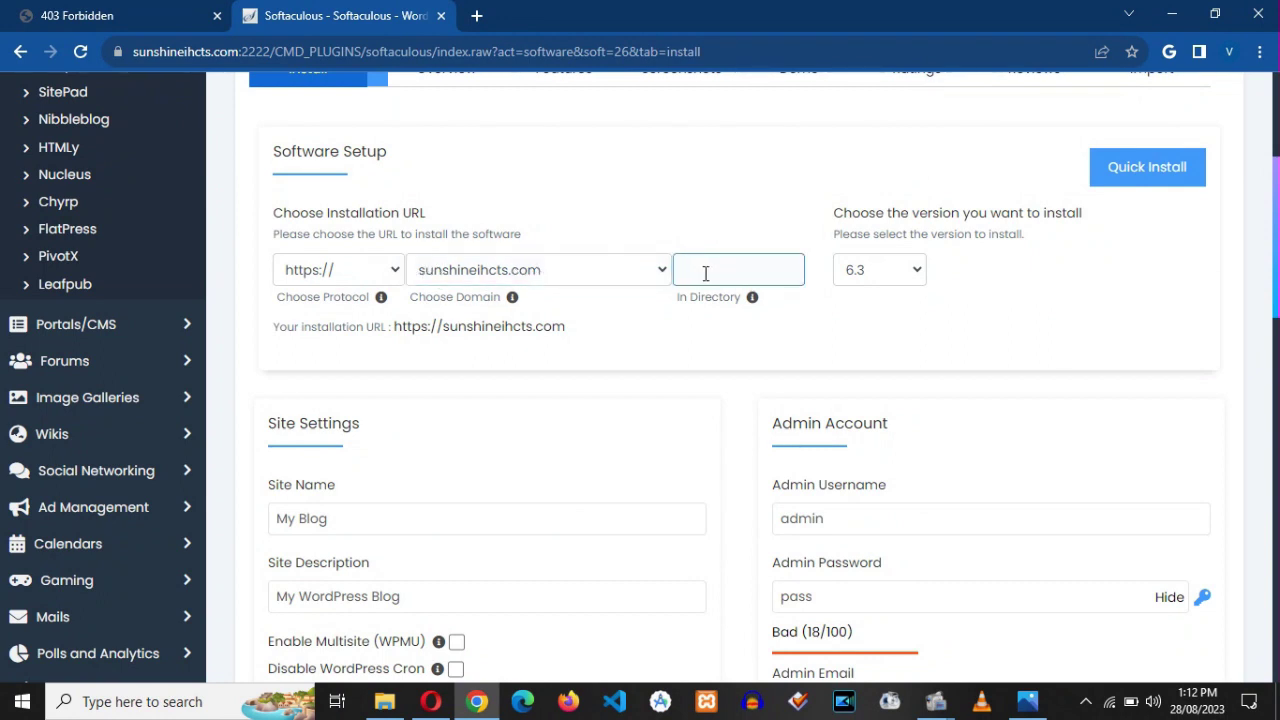
pyautogui.click(693, 297)
pyautogui.click(728, 271)
pyautogui.click(718, 322)
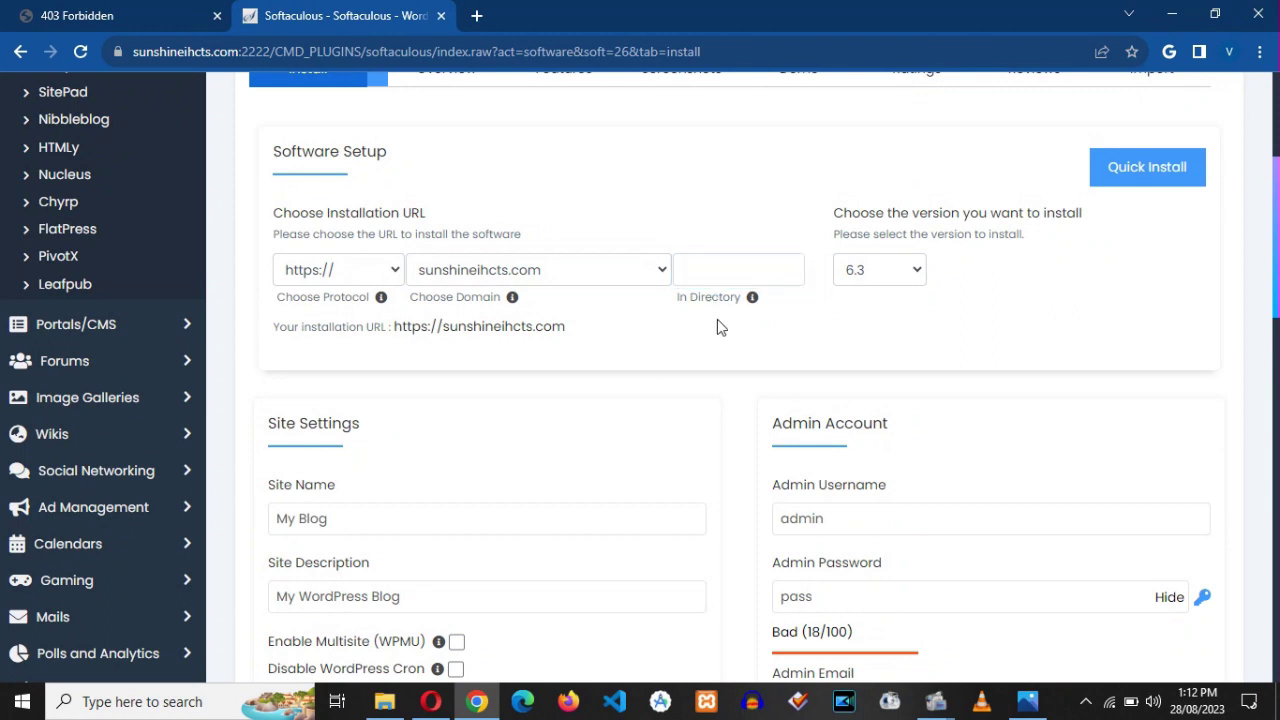
pyautogui.click(893, 277)
pyautogui.click(904, 288)
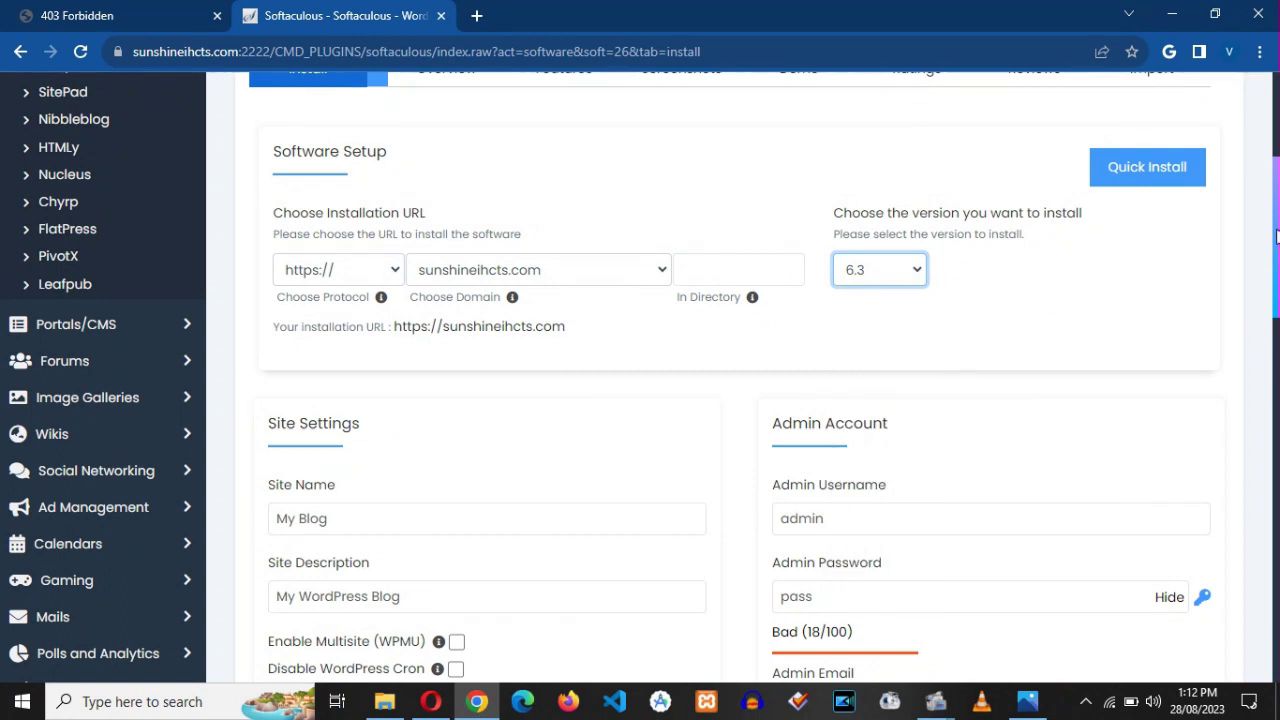
pyautogui.scroll(-5, 1276, 236)
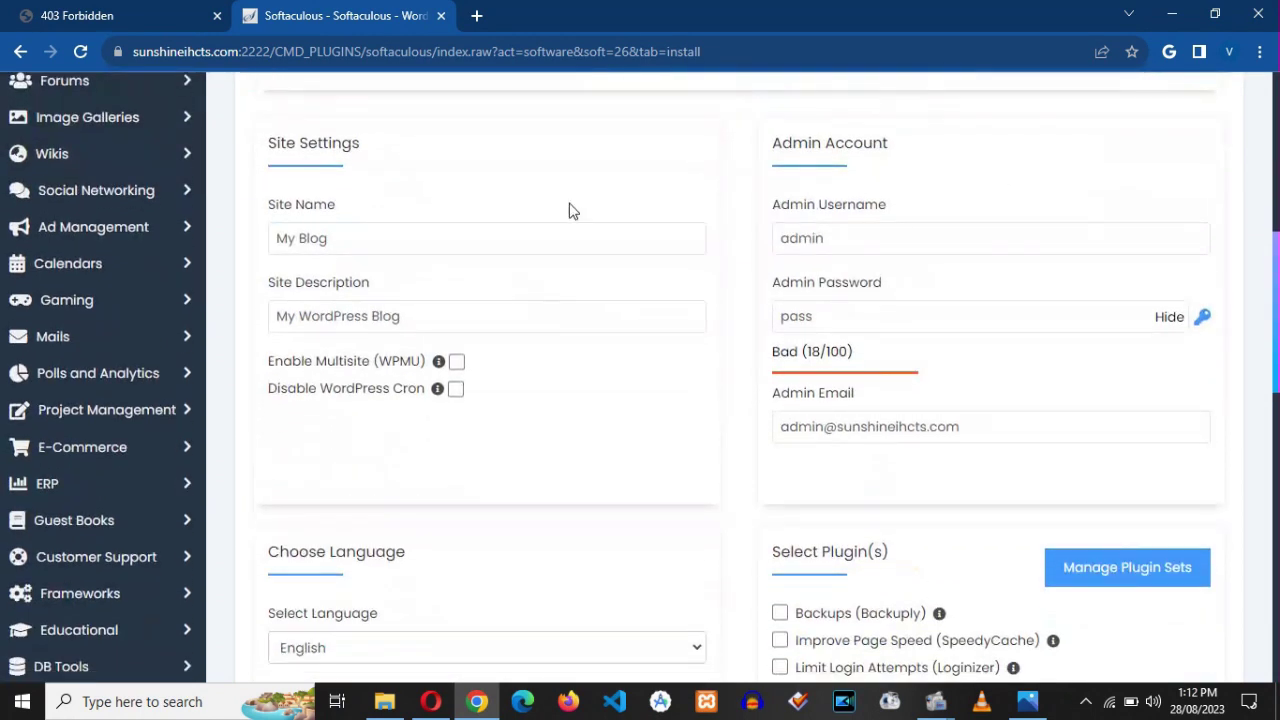
pyautogui.click(403, 240)
pyautogui.click(422, 308)
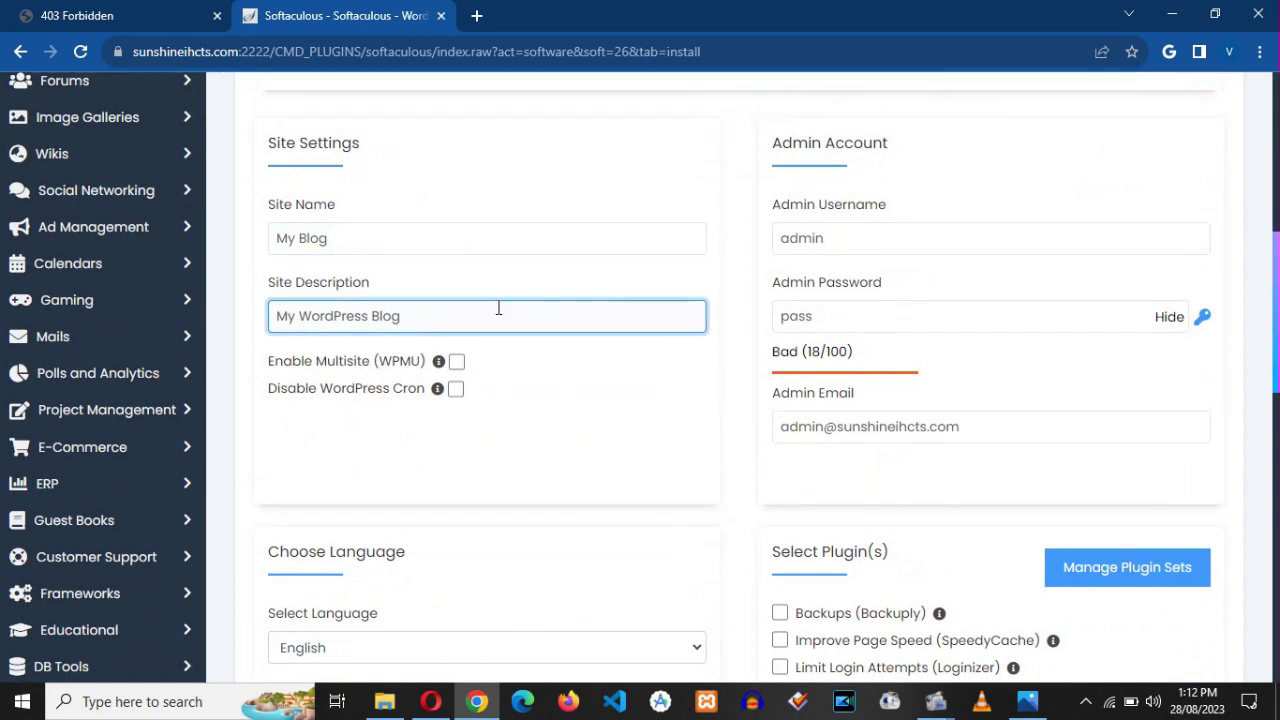
pyautogui.click(860, 238)
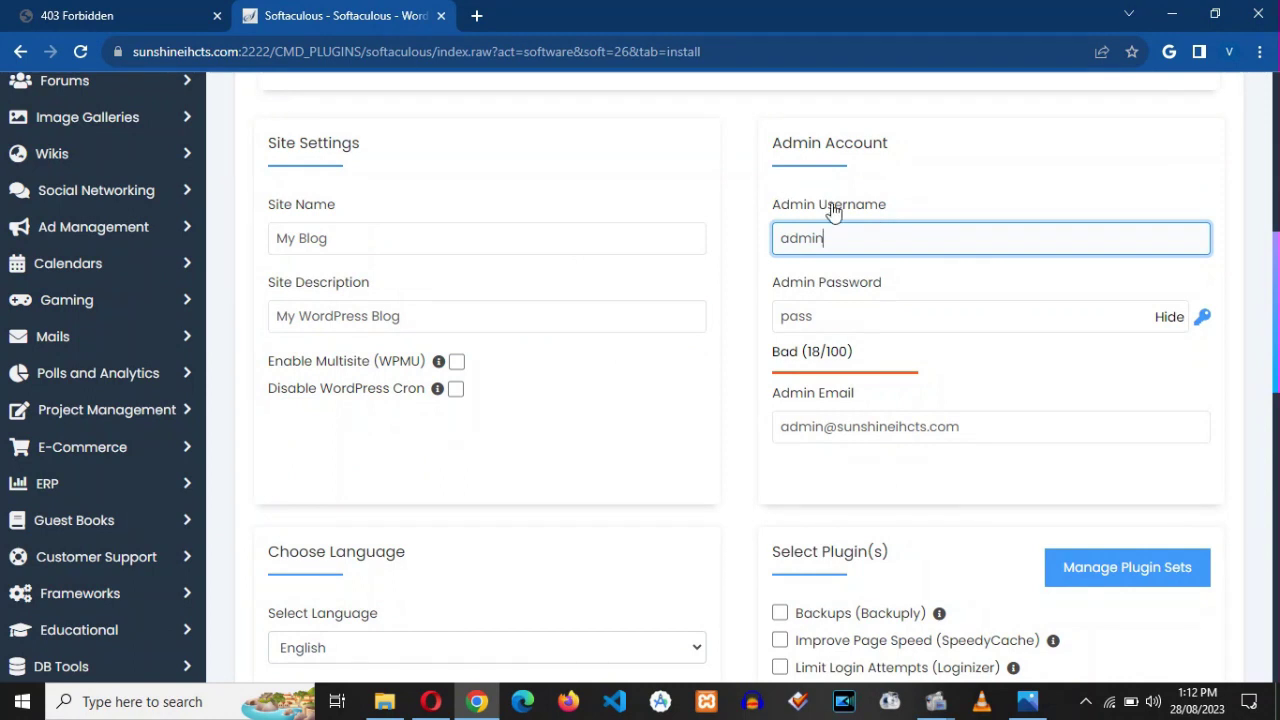
pyautogui.click(870, 319)
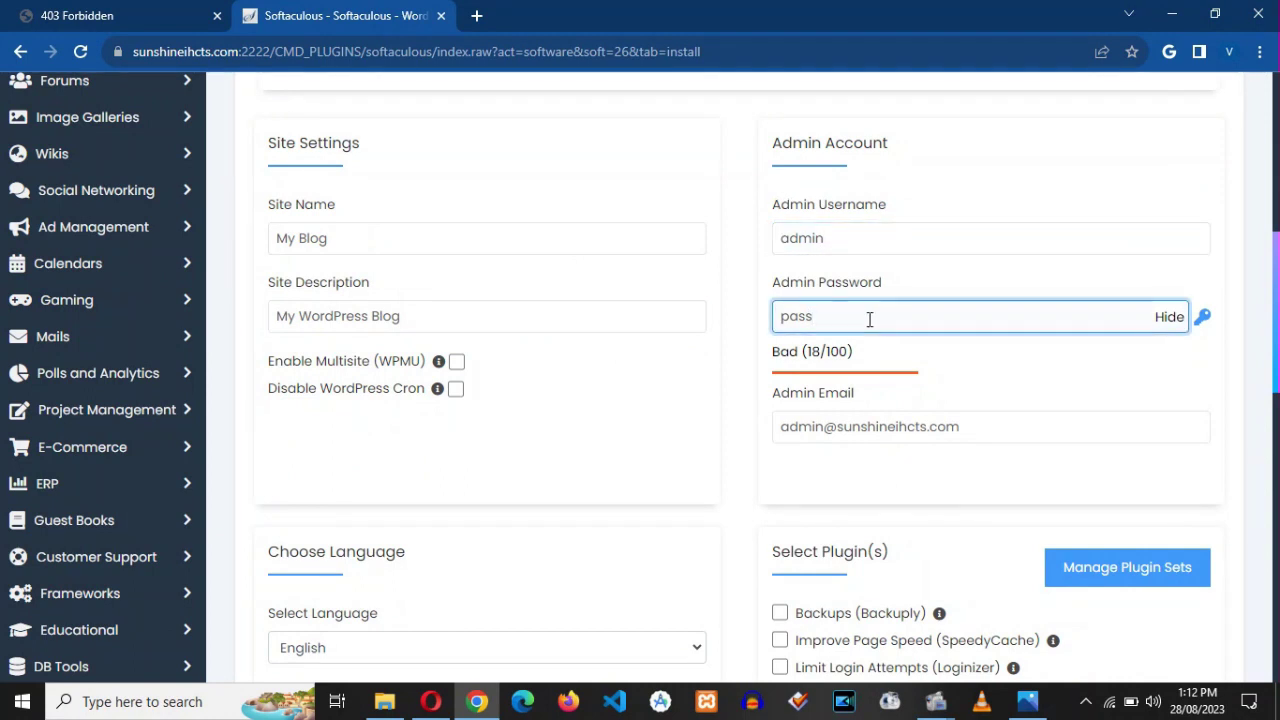
pyautogui.click(1199, 322)
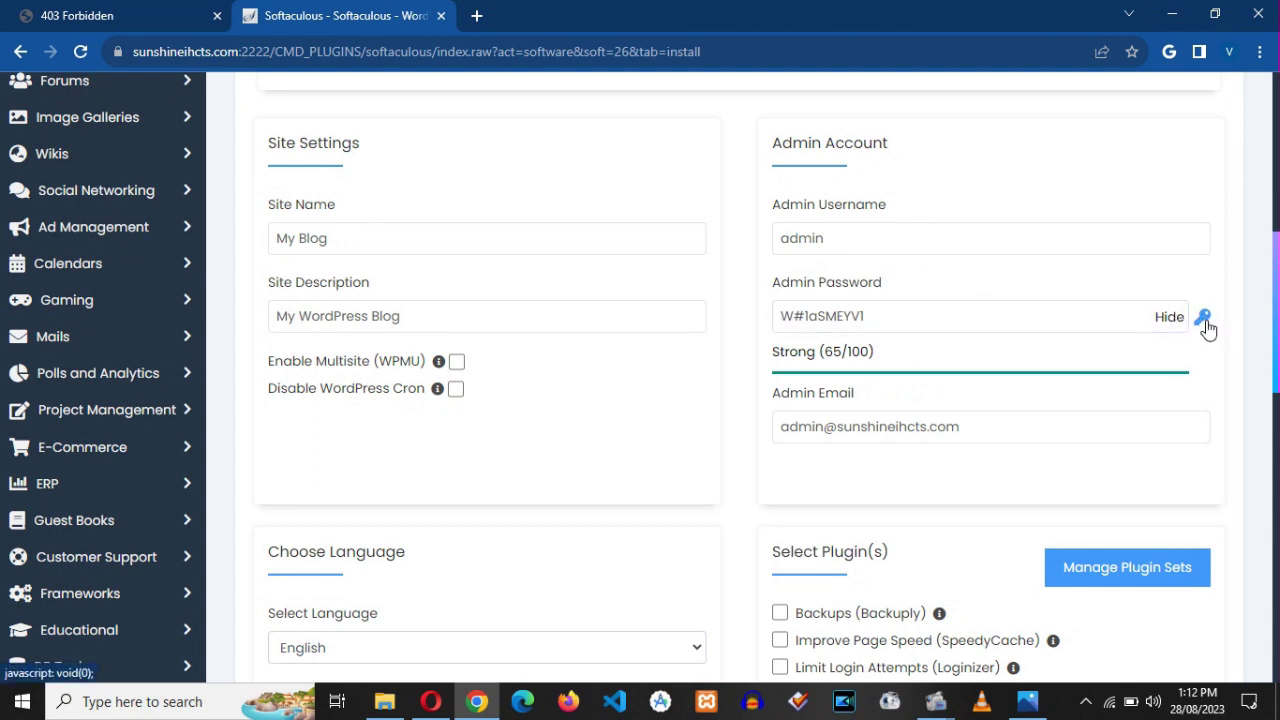
pyautogui.click(886, 318)
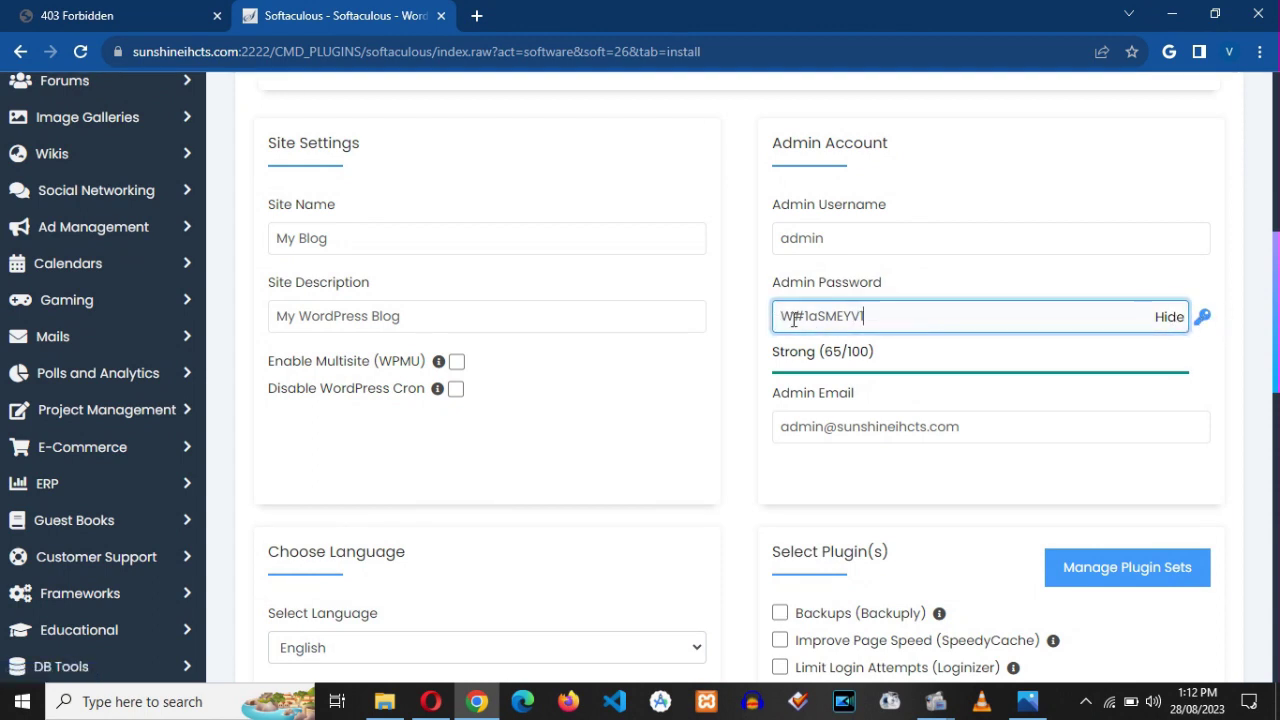
pyautogui.moveTo(875, 316); pyautogui.dragTo(742, 329)
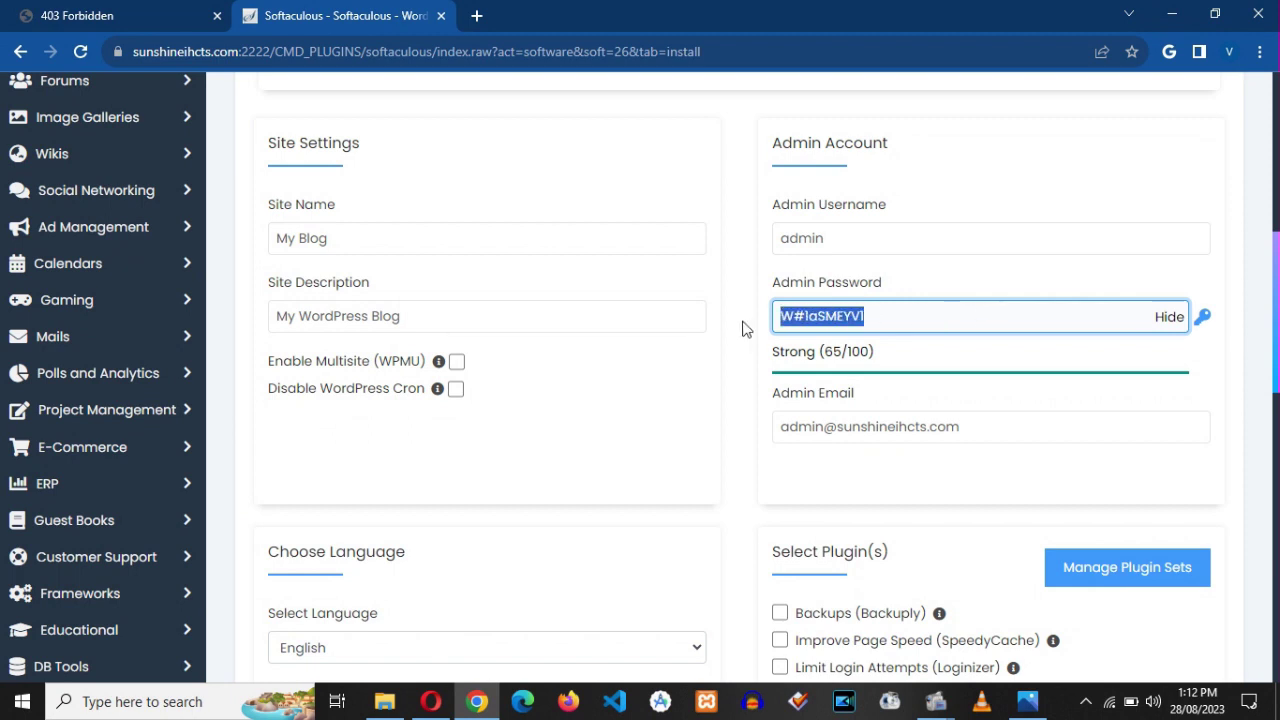
pyautogui.write('pass')
pyautogui.click(730, 405)
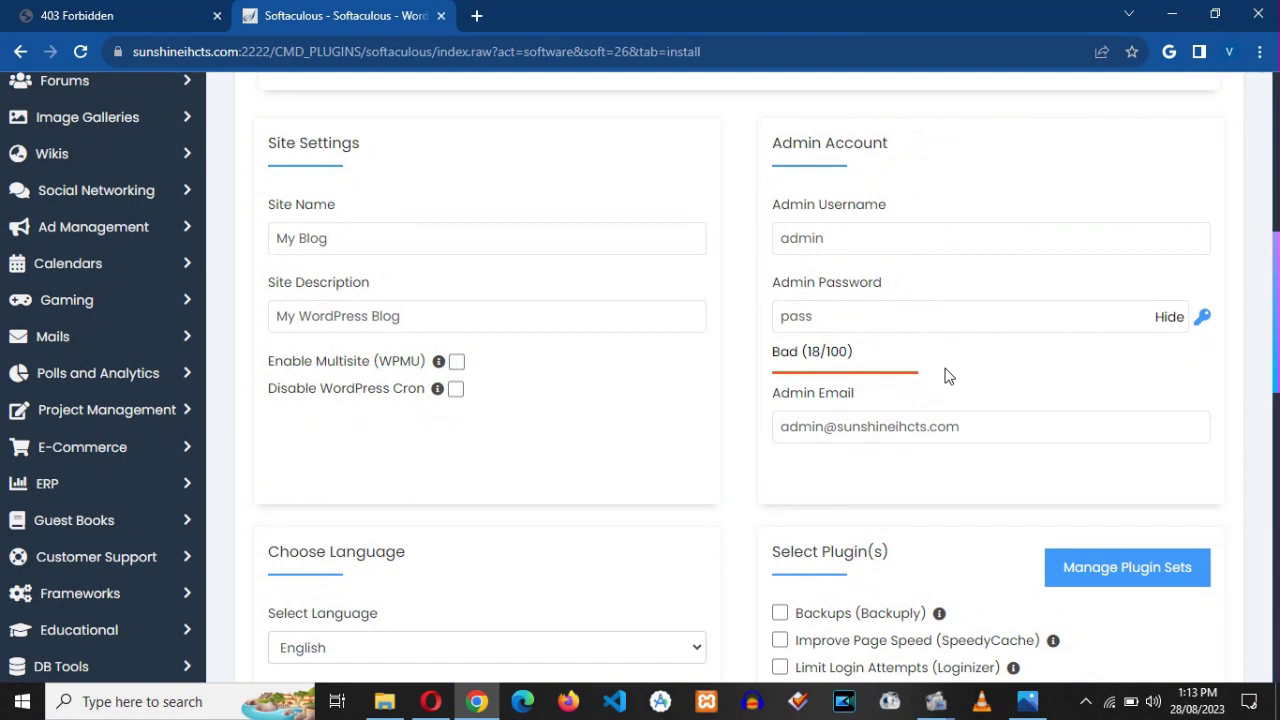
pyautogui.scroll(-3, 1277, 323)
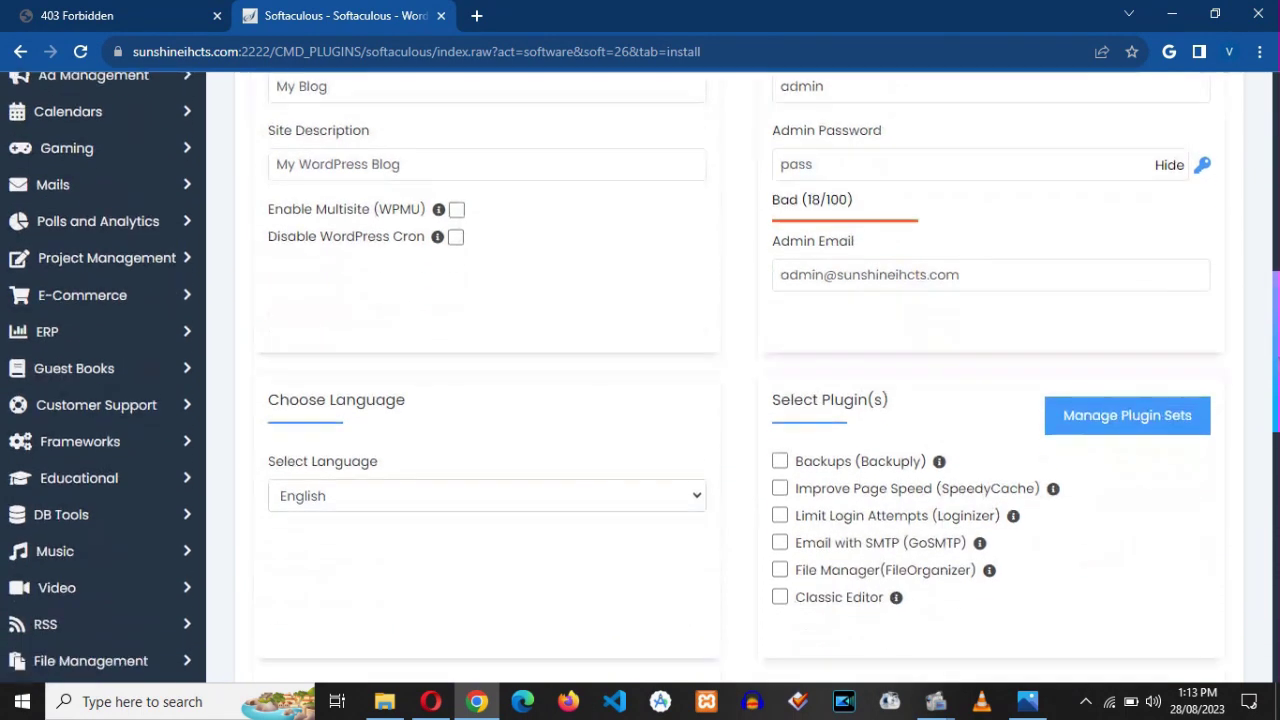
# - Review the admin e-mail settings, run the WordPress install, then switch to the site's tab
pyautogui.click(981, 230)
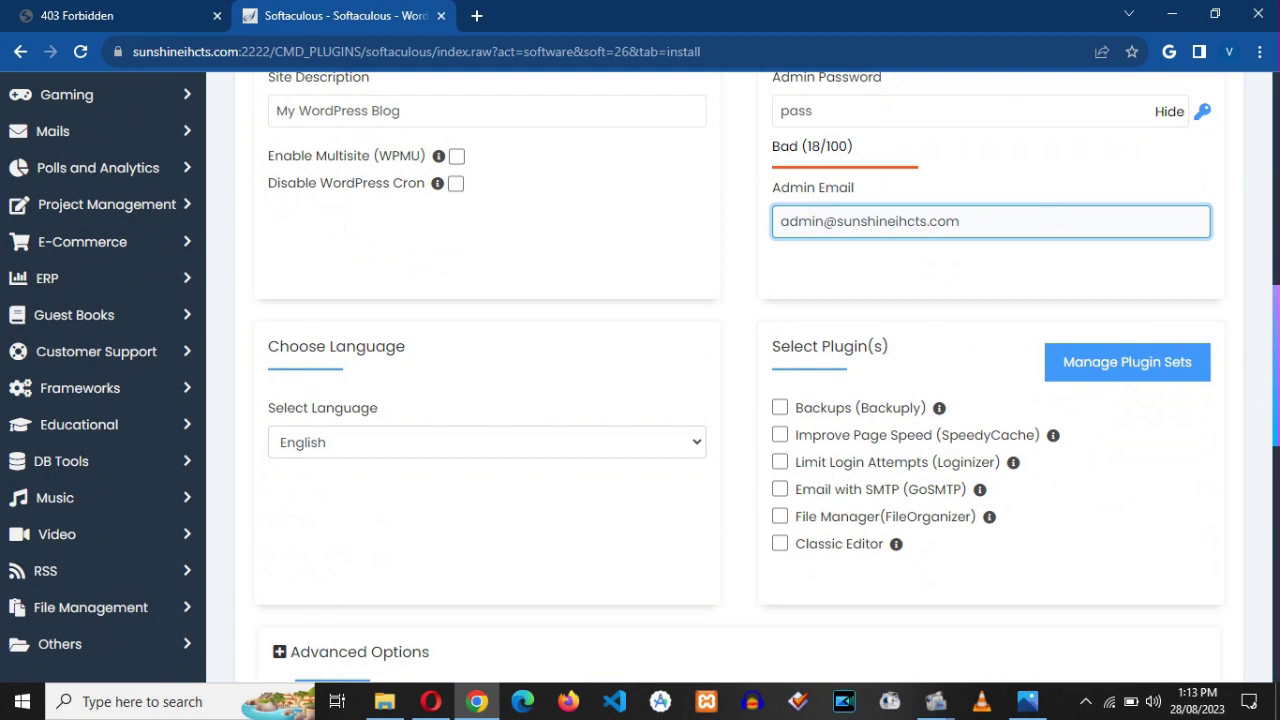
pyautogui.scroll(-3, 740, 380)
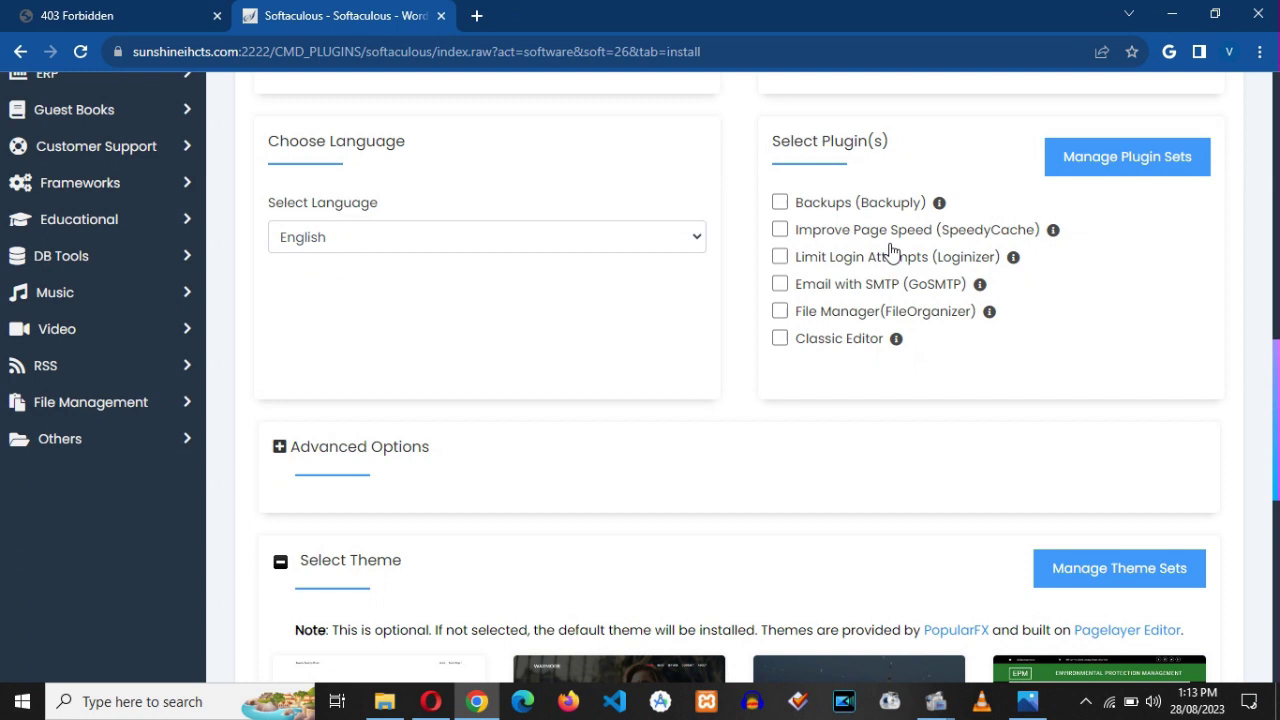
pyautogui.scroll(1, 822, 278)
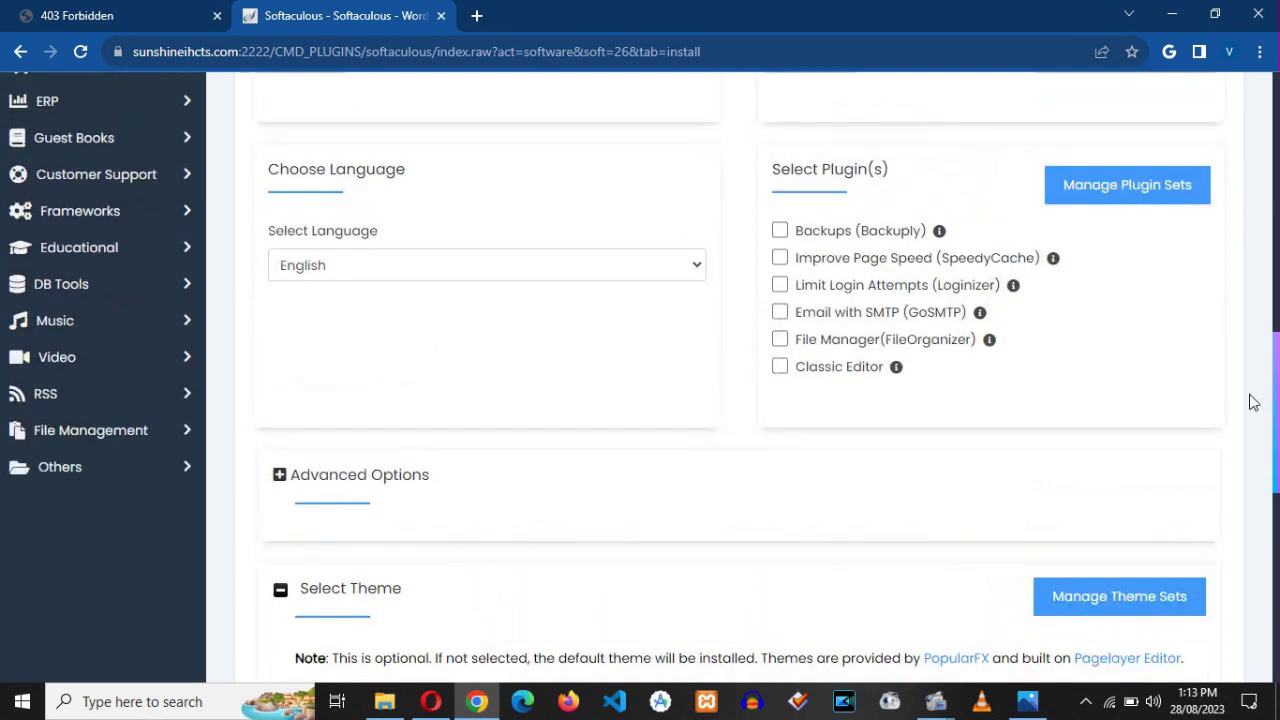
pyautogui.scroll(-10, 1254, 402)
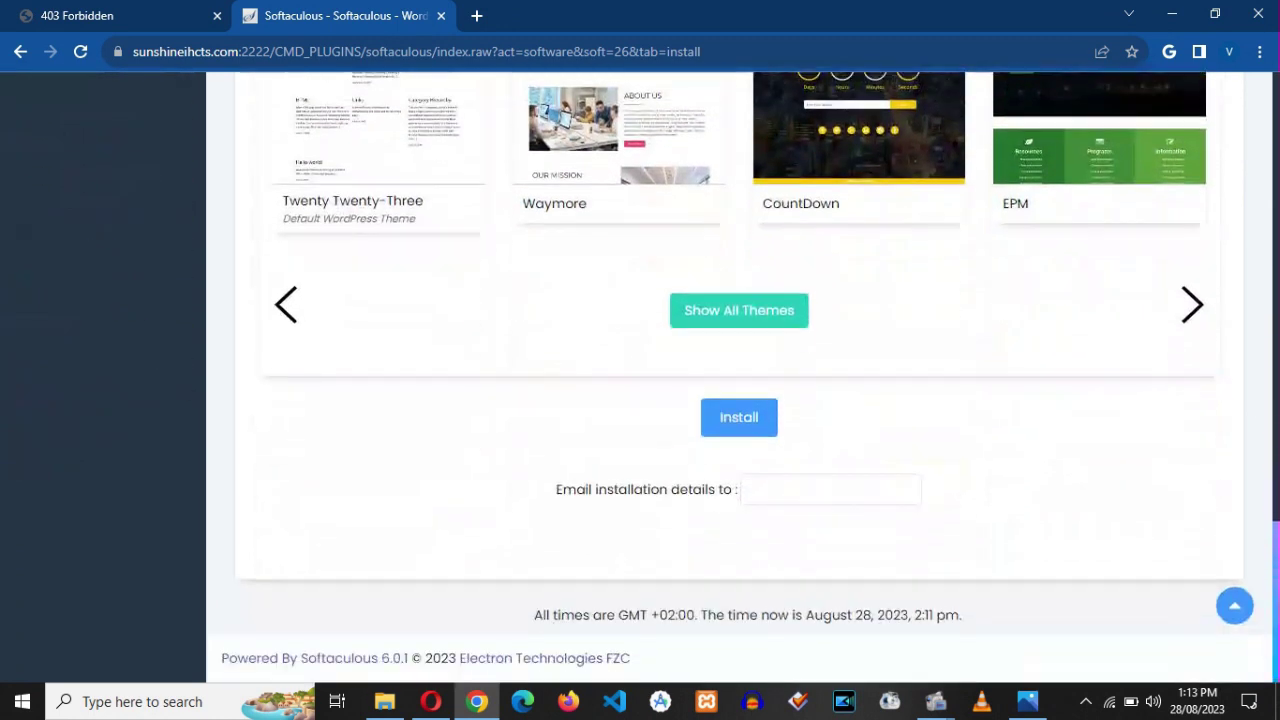
pyautogui.click(784, 490)
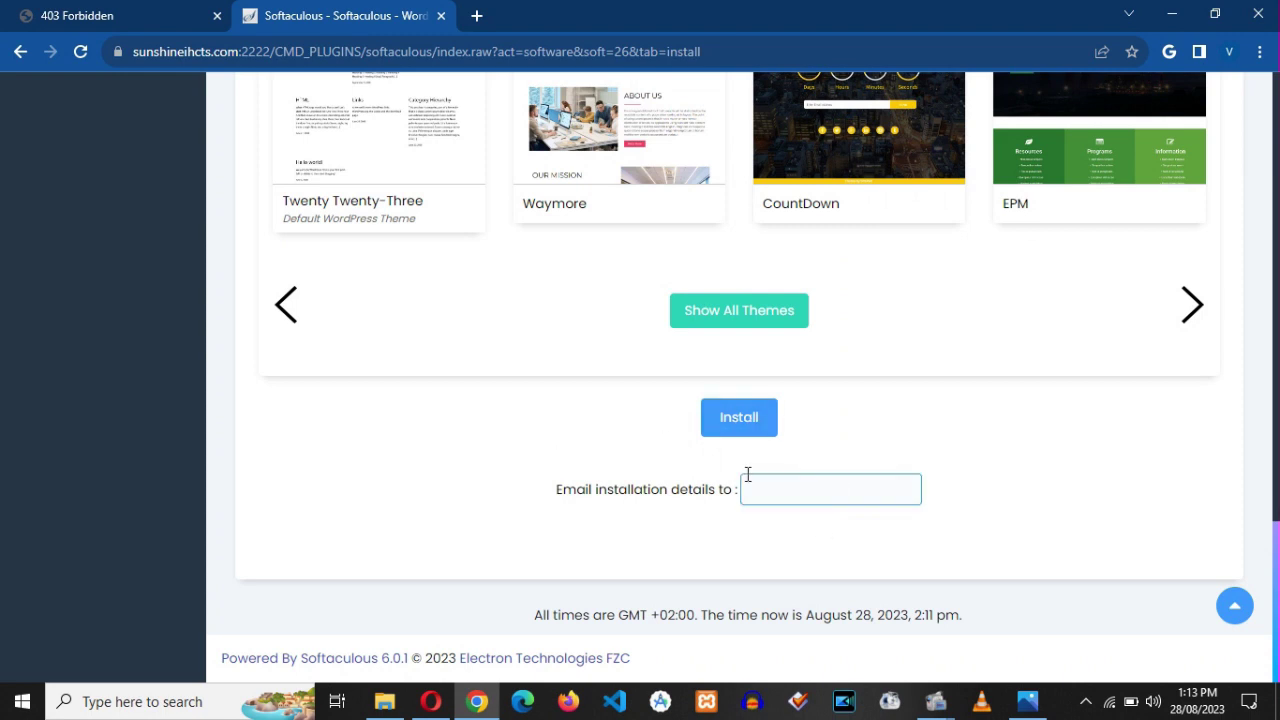
pyautogui.click(733, 418)
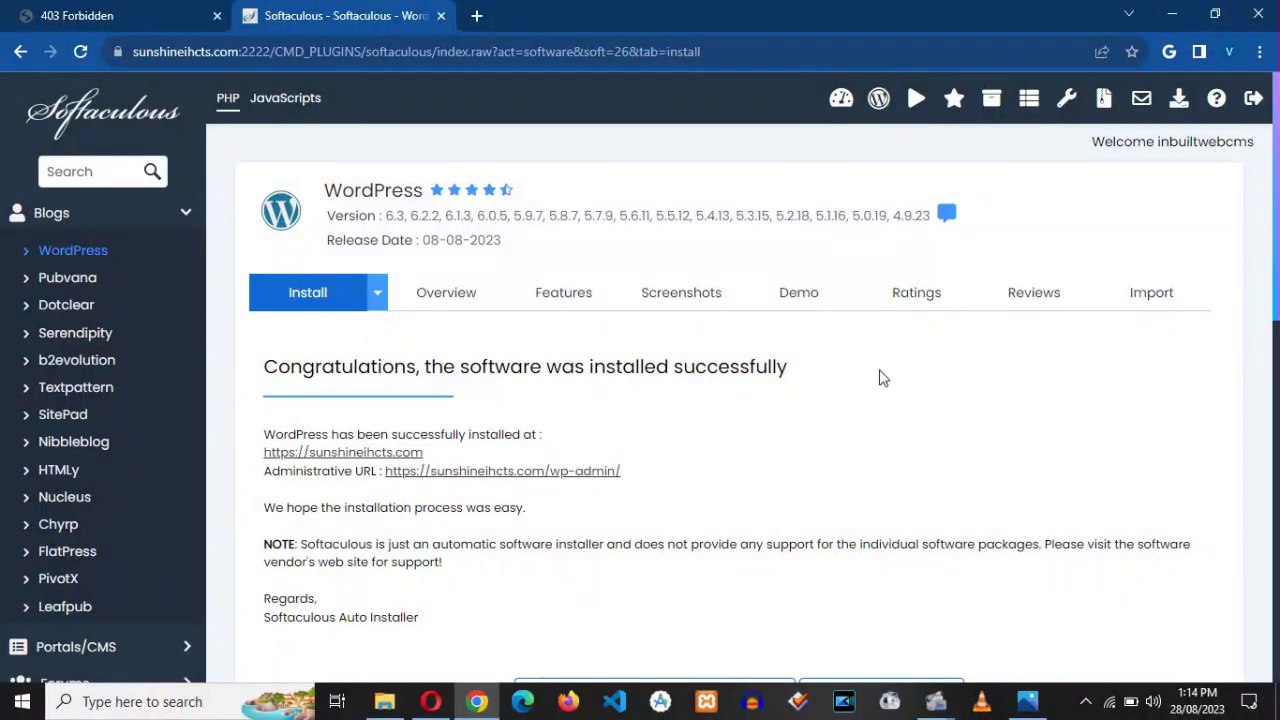
pyautogui.click(70, 15)
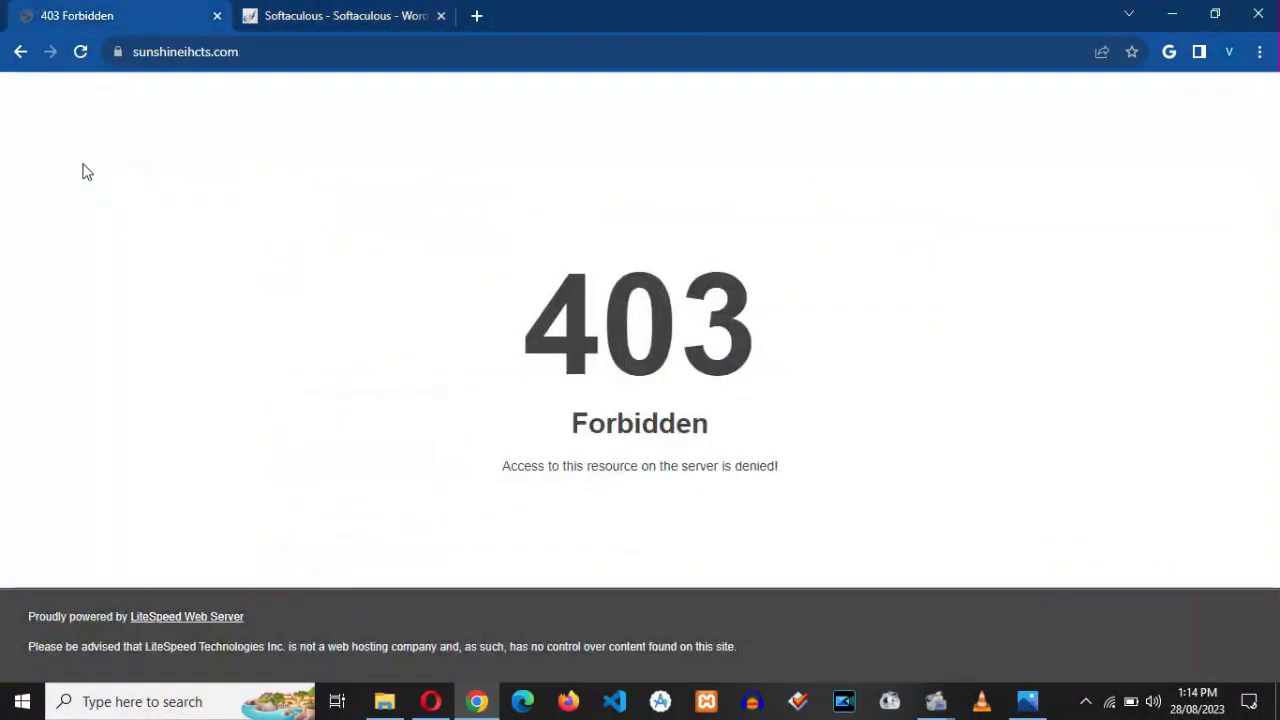
# - Reload sunshineihcts.com to see My Blog, load /wp-admin, then return to the Softaculous tab
pyautogui.click(80, 51)
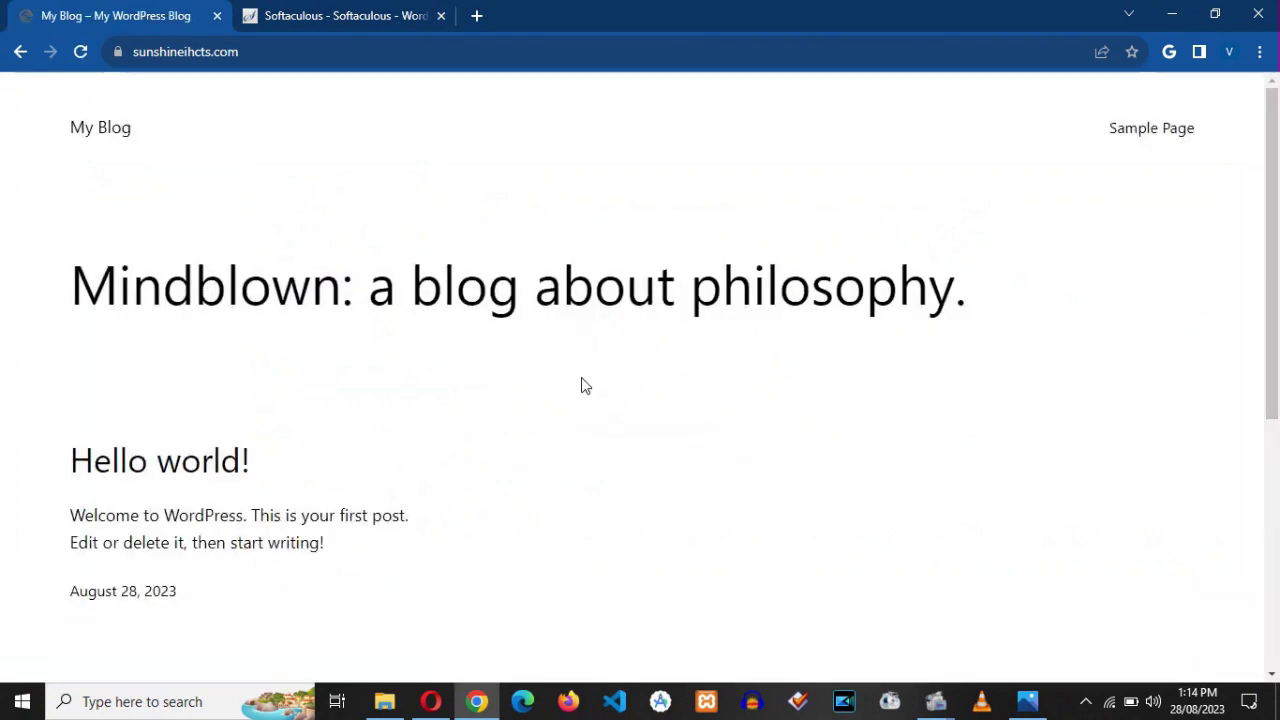
pyautogui.click(443, 51)
pyautogui.click(442, 52)
pyautogui.write('//')
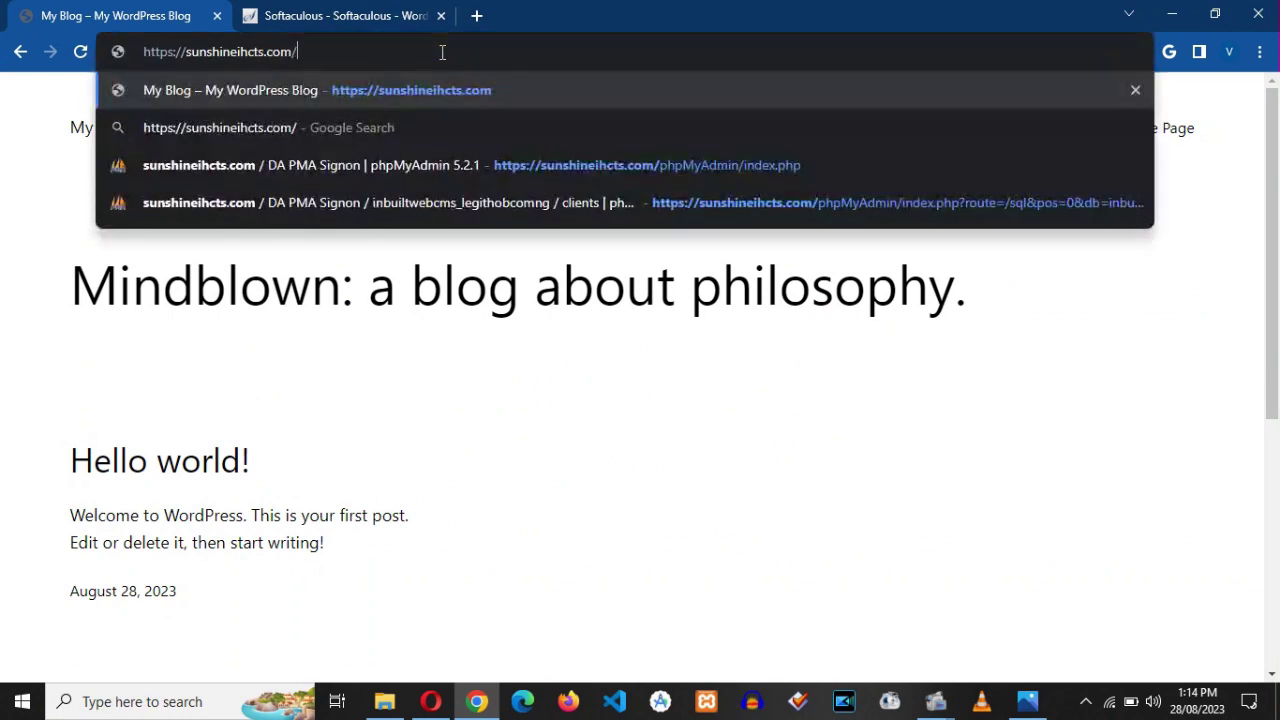
pyautogui.write('wp-')
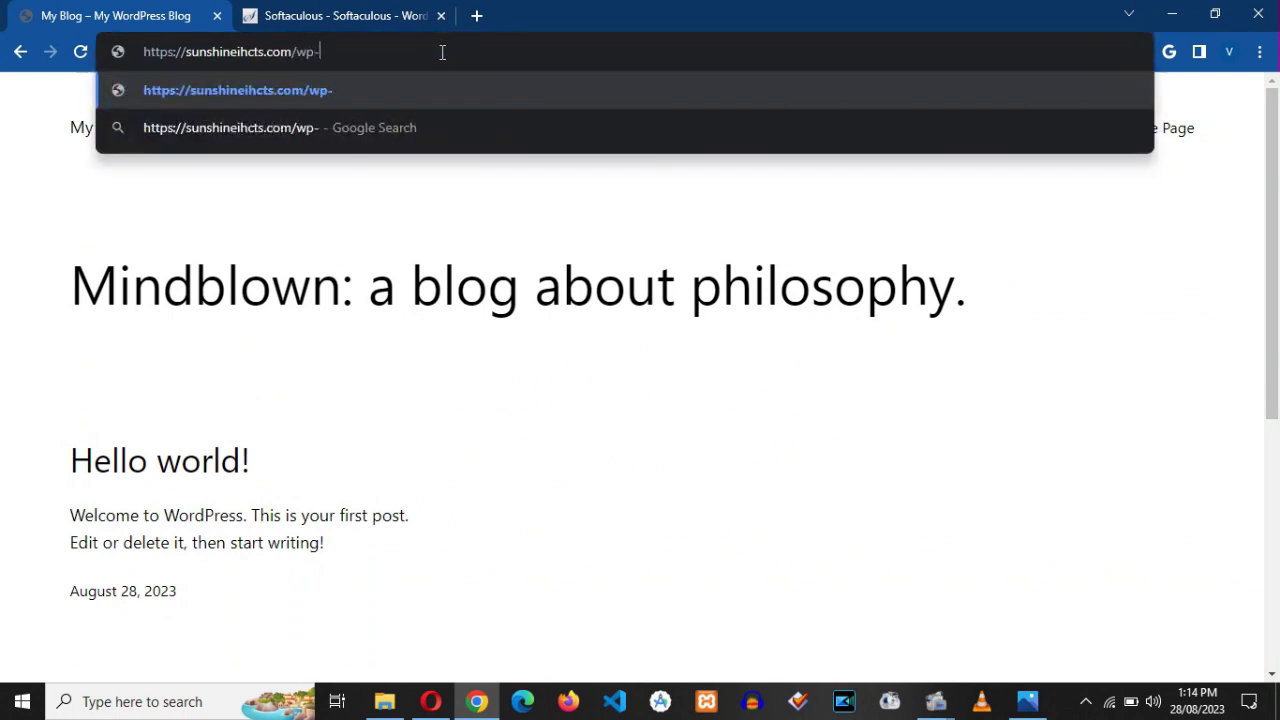
pyautogui.write('admin')
pyautogui.press('Return')
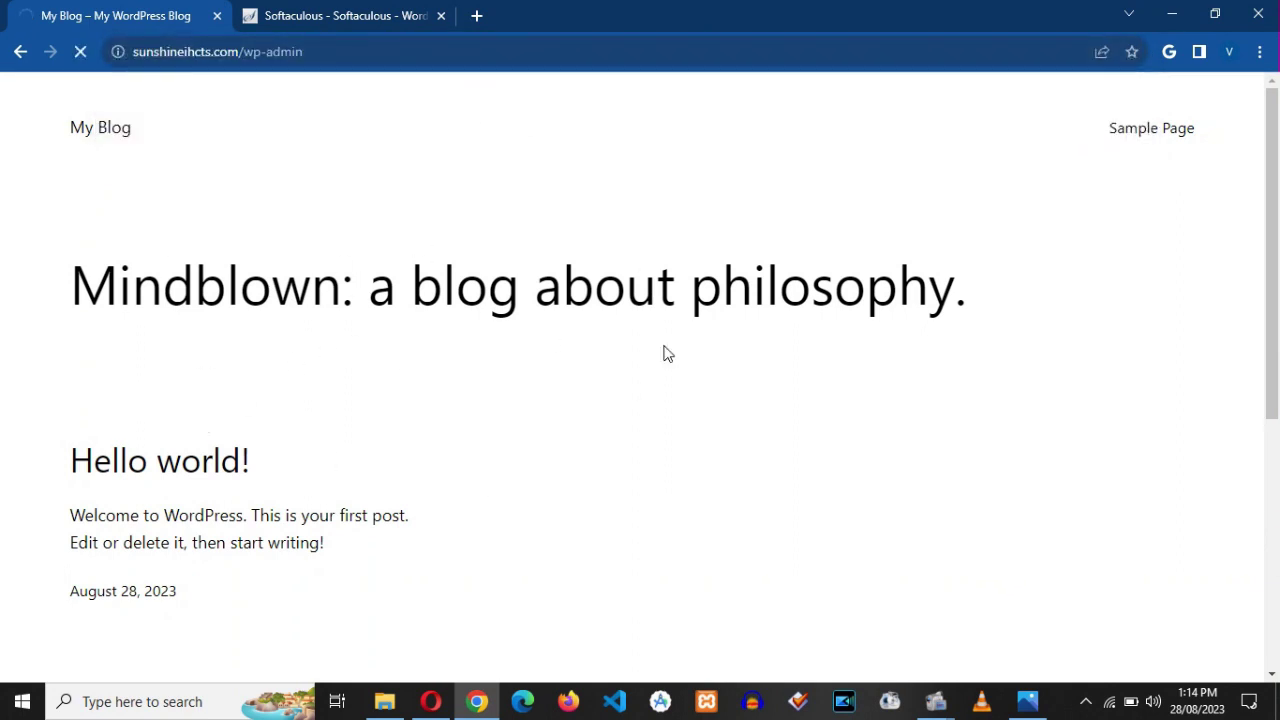
pyautogui.click(365, 12)
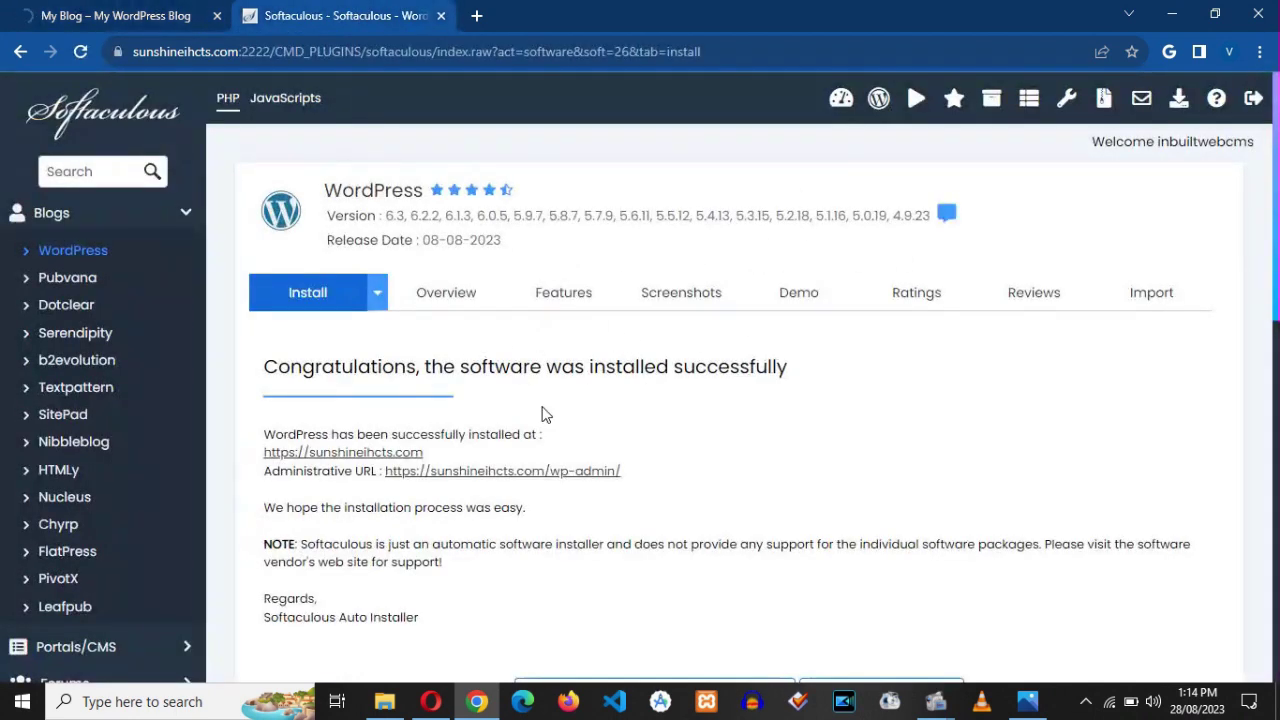
pyautogui.click(152, 12)
pyautogui.click(295, 17)
pyautogui.scroll(-2, 1244, 265)
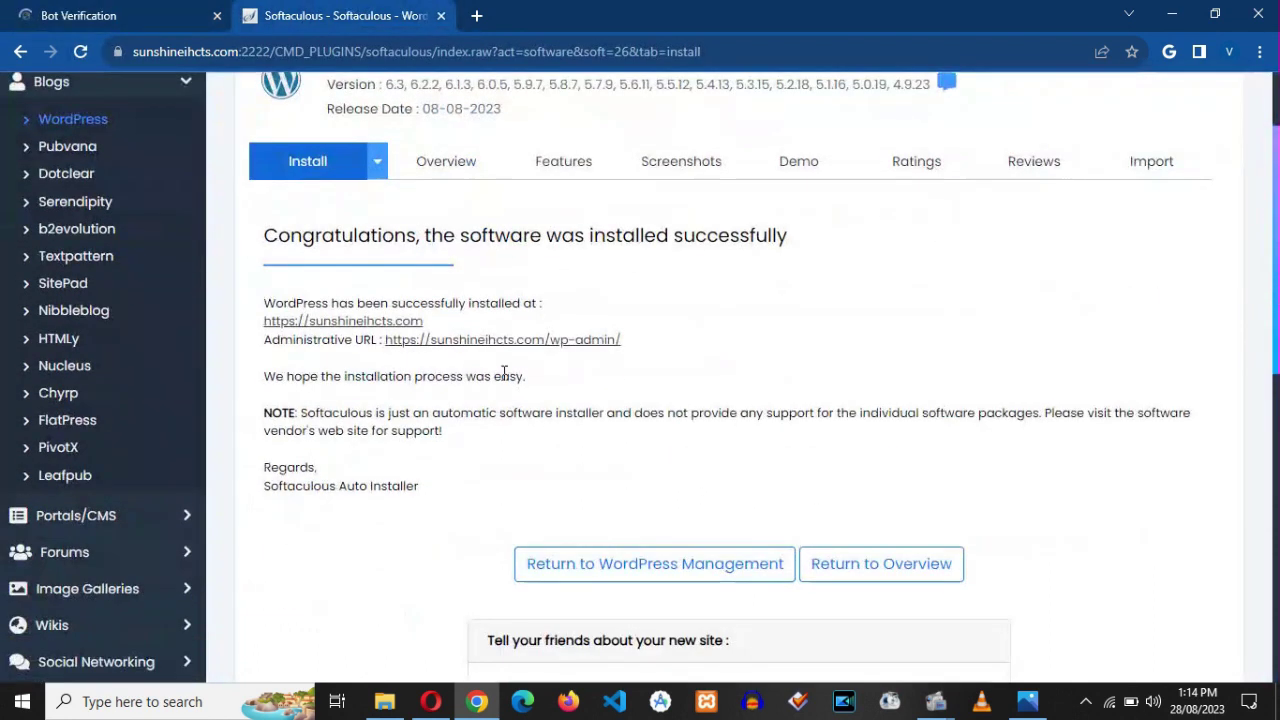
pyautogui.click(547, 340)
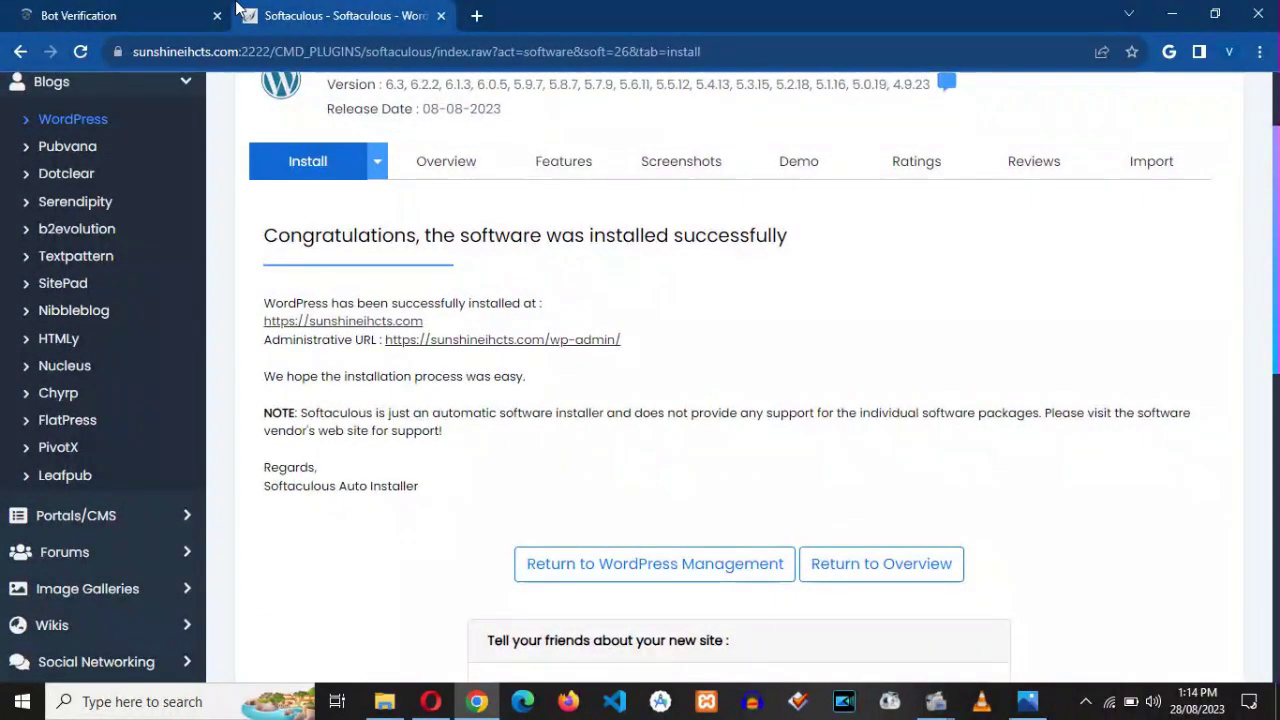